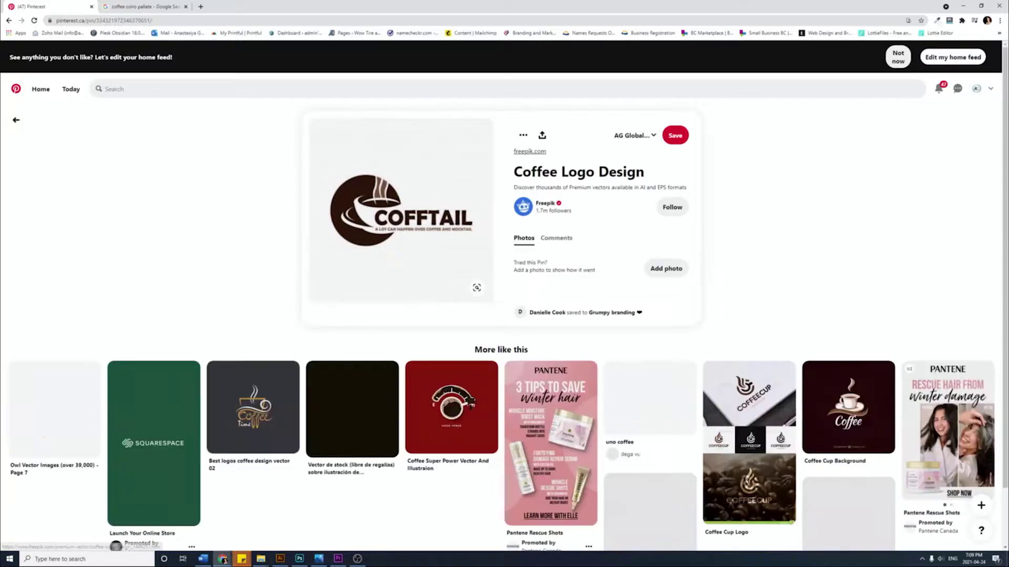
Return to the coffee logo results on Pinterest and browse them for design inspiration.
left_click(16, 120)
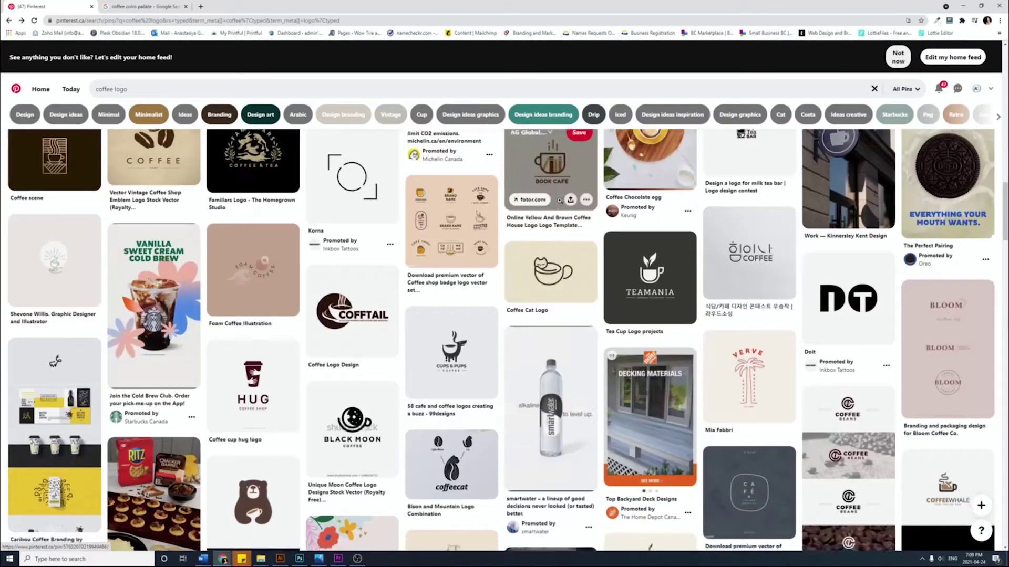
scroll(559, 200, "down", 9)
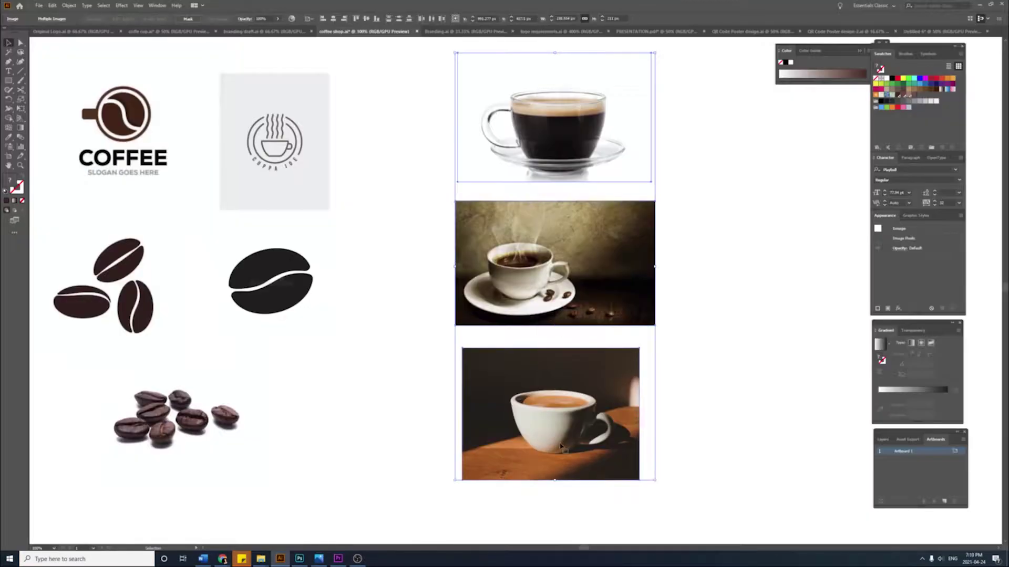
left_click_drag(702, 363, 634, 362)
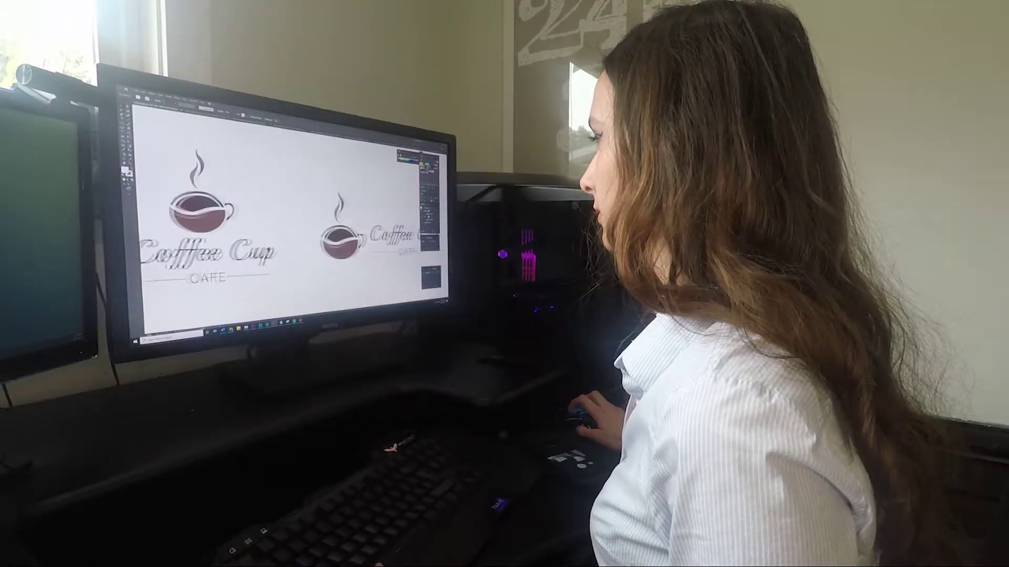
scroll(283, 226, "right", 3)
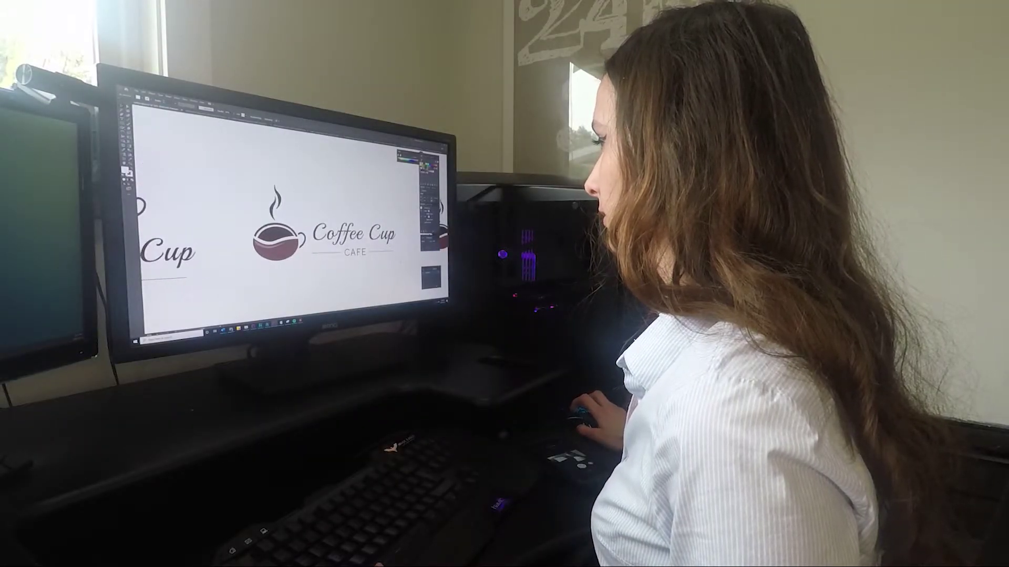
scroll(284, 226, "right", 4)
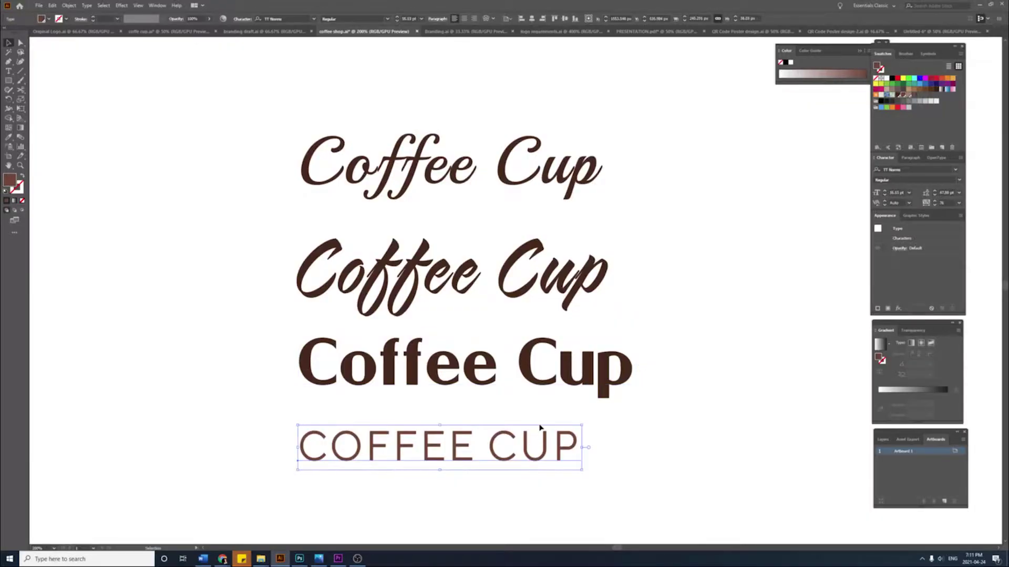
scroll(547, 418, "up", 1)
key("ctrl+a")
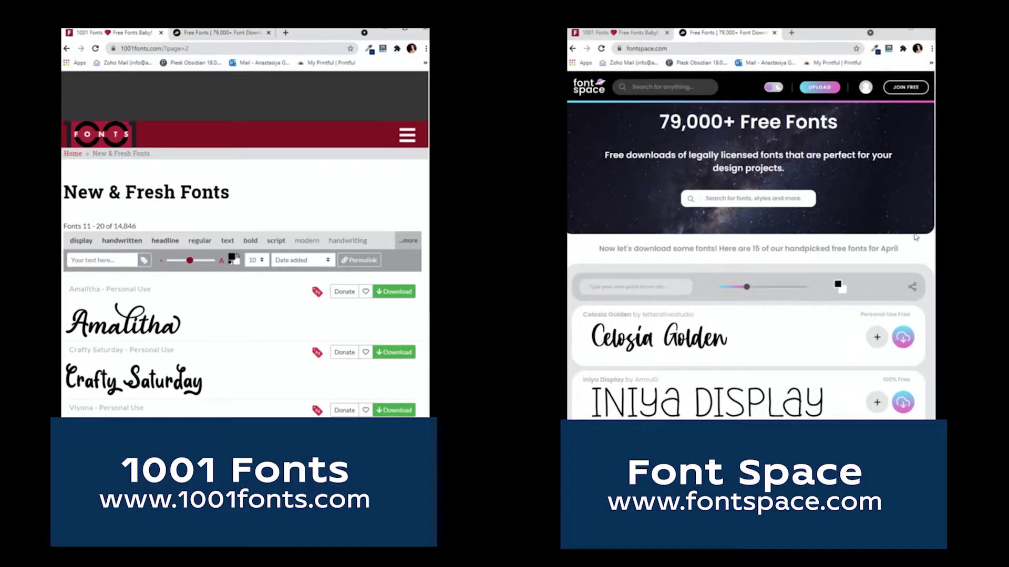
Browse the New & Fresh Fonts listings on 1001 Fonts, continuing from page 2 to page 3.
scroll(916, 237, "down", 4)
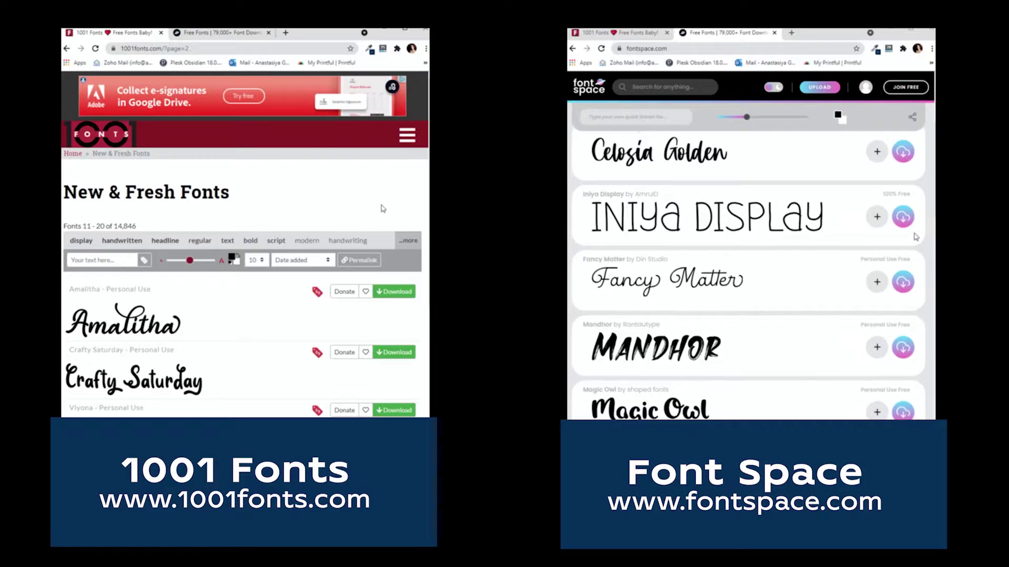
scroll(915, 237, "down", 8)
scroll(382, 208, "down", 6)
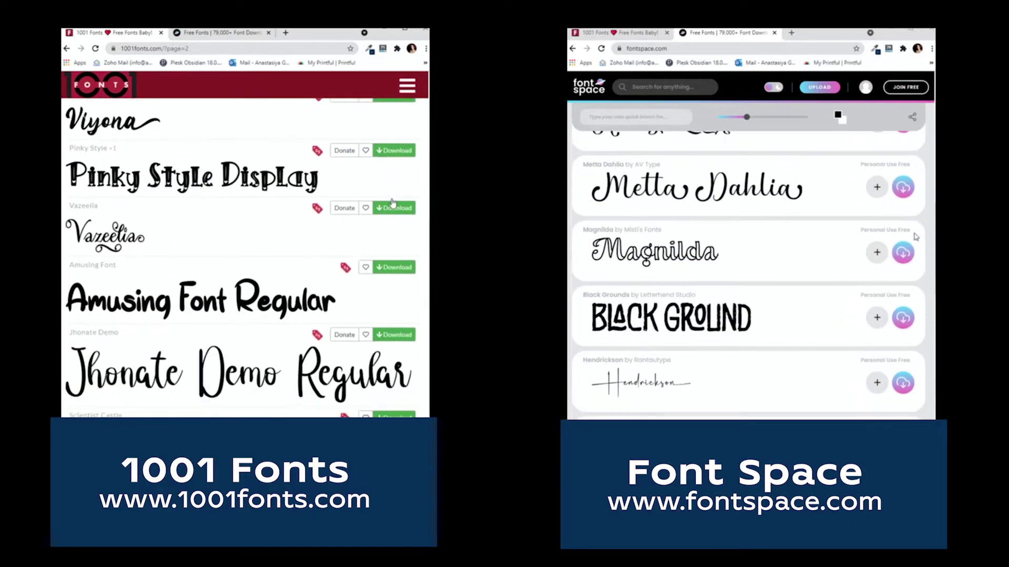
scroll(392, 203, "down", 5)
scroll(915, 237, "down", 4)
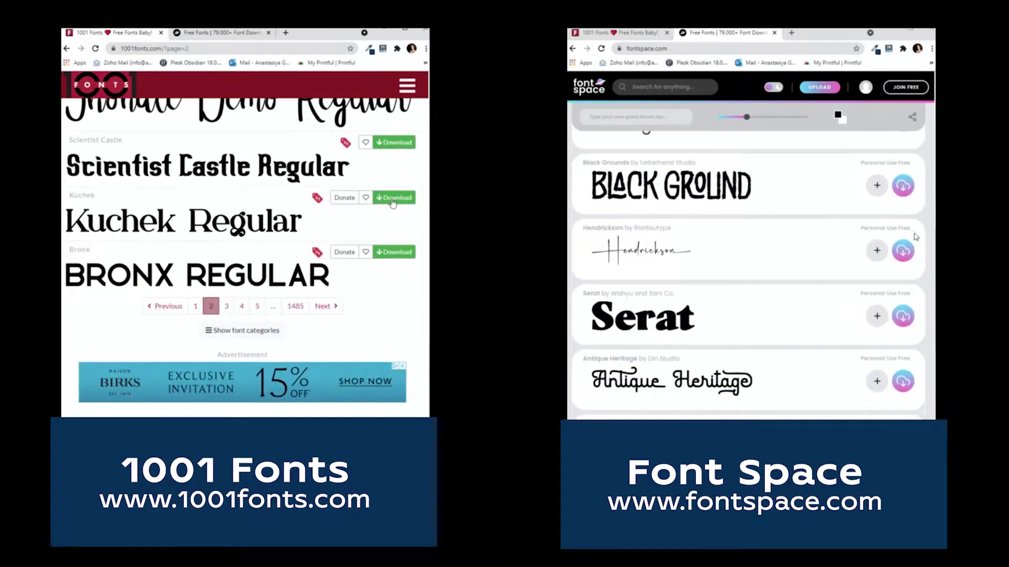
left_click(229, 309)
scroll(371, 344, "down", 3)
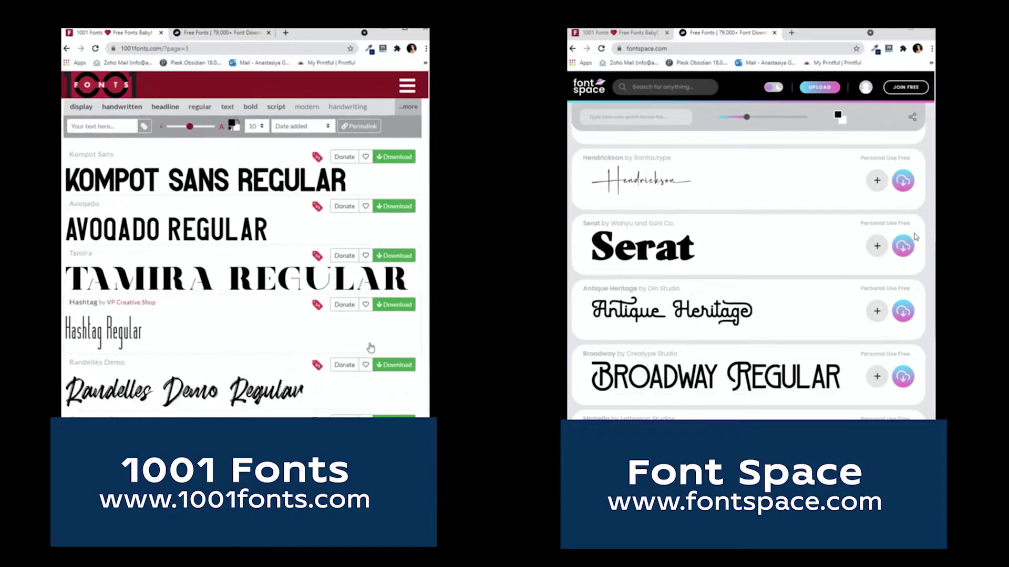
scroll(370, 348, "down", 6)
Open the newest fonts listing on Font Space and look through its fonts.
scroll(915, 238, "down", 3)
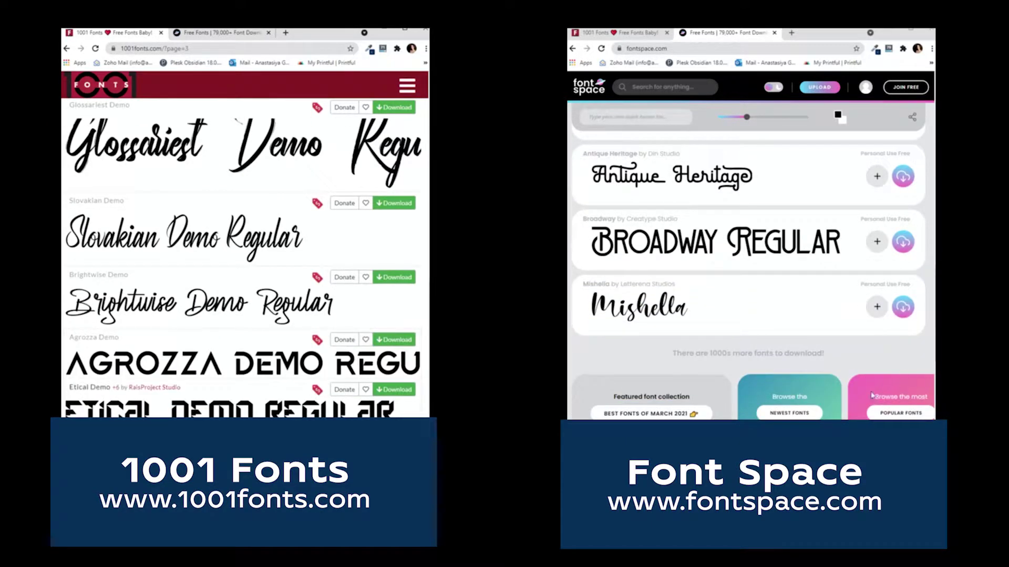
left_click(790, 413)
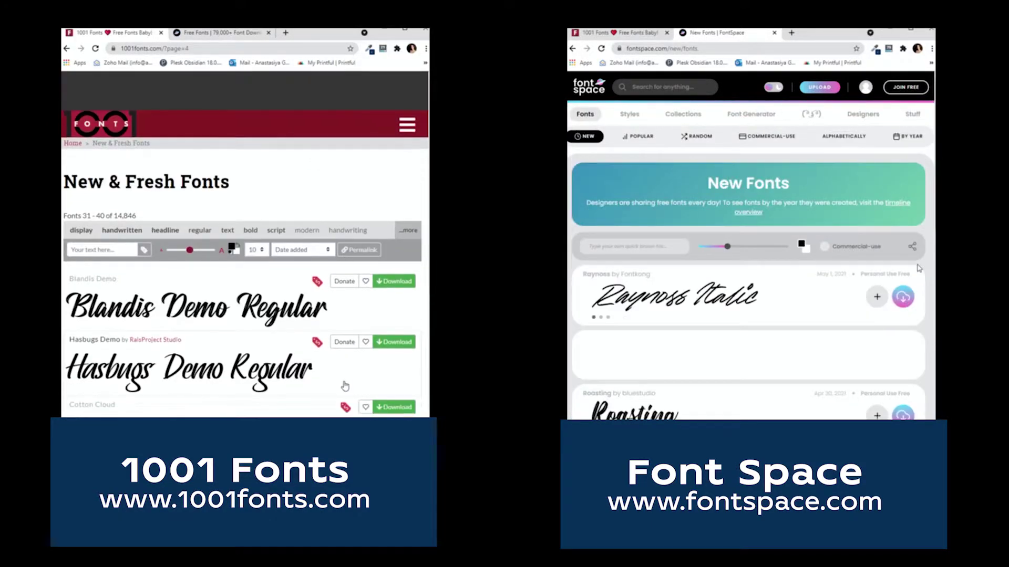
scroll(345, 386, "down", 10)
scroll(918, 269, "down", 5)
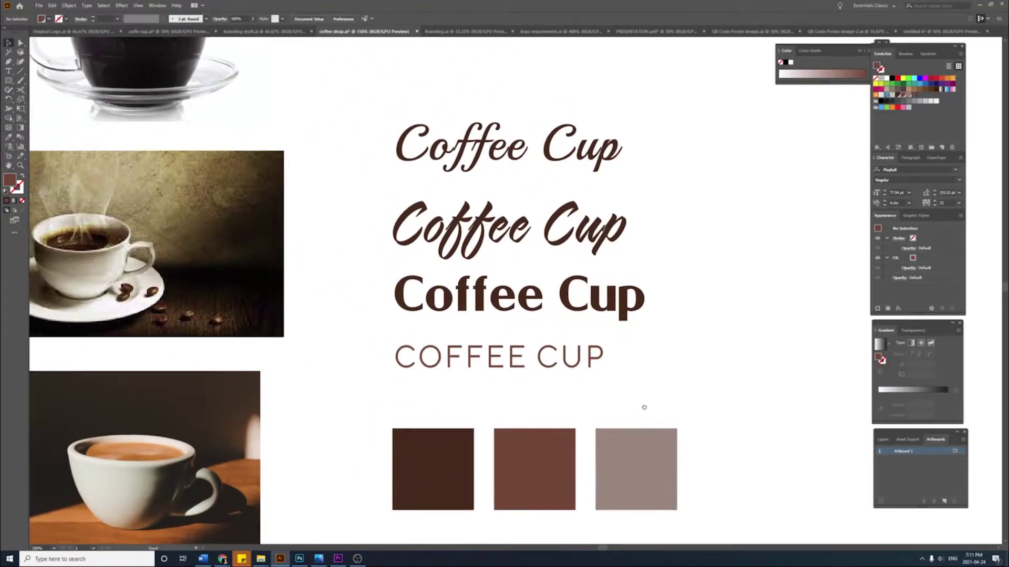
left_click_drag(644, 408, 647, 310)
left_click(518, 381)
left_click_drag(377, 340, 651, 342)
left_click(695, 336)
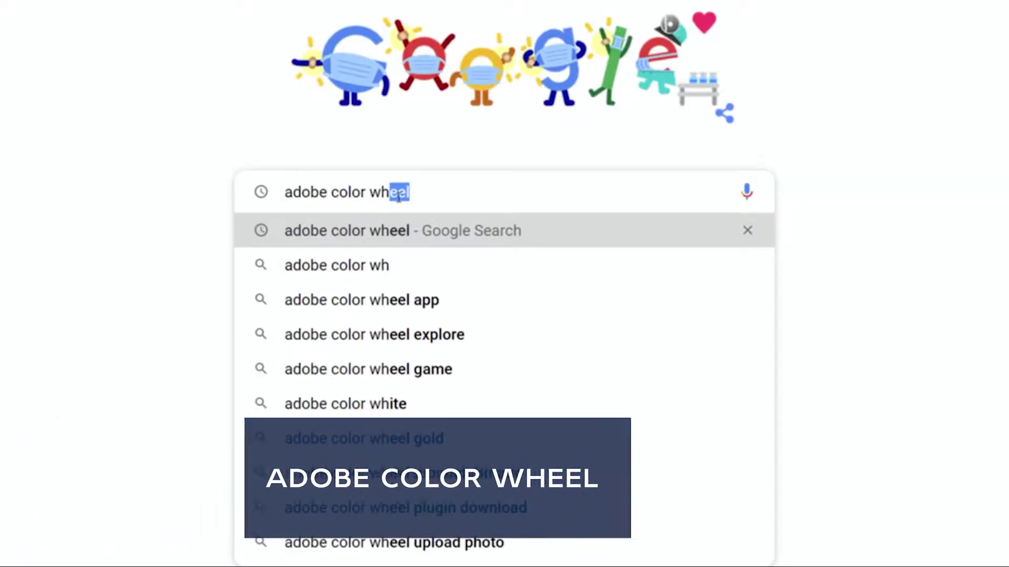
Open the Adobe color wheel through a Google search and switch its page to the light theme.
type("eel")
key("Return")
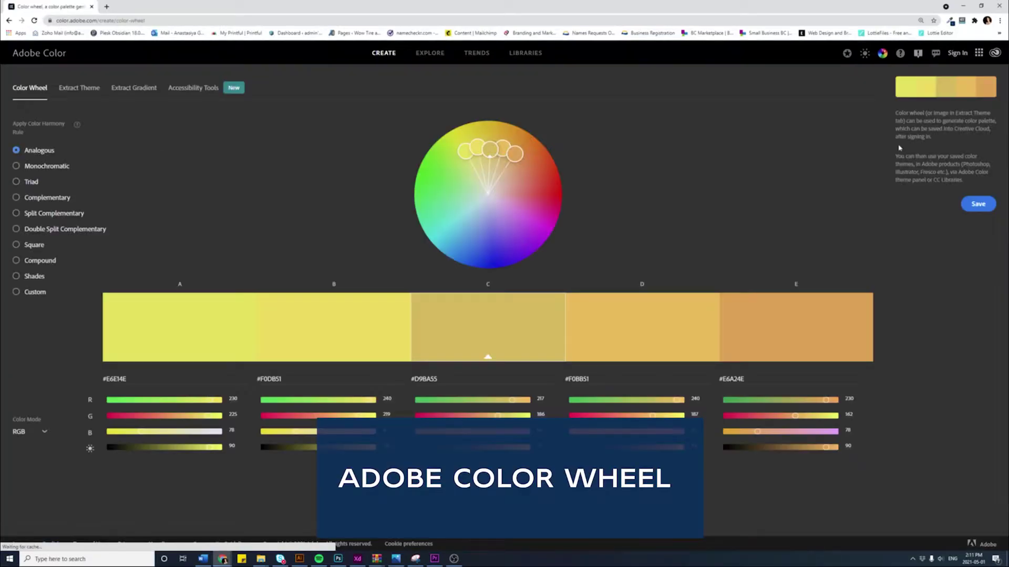
left_click(867, 55)
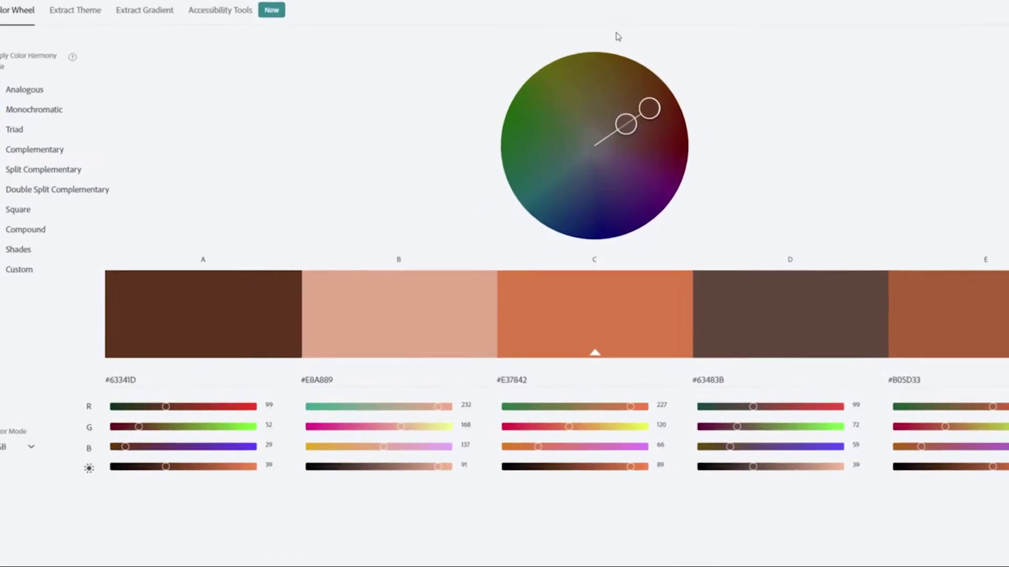
Set the brightness of color A in the monochromatic palette to 40.
left_click(158, 382)
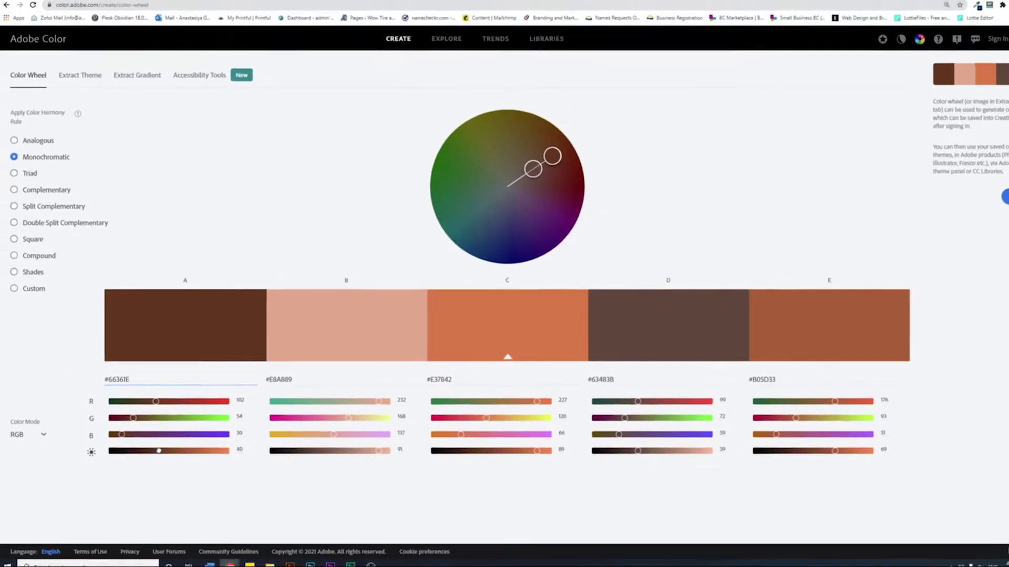
left_click_drag(192, 499, 185, 499)
left_click_drag(148, 448, 153, 447)
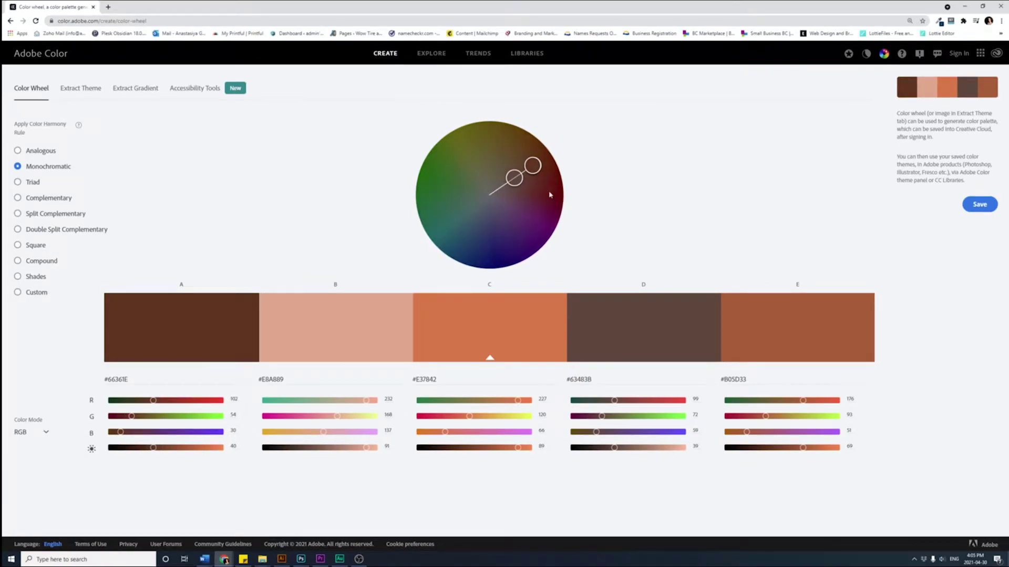
Try the Complementary, Split Complementary and Analogous harmony rules on the palette.
left_click(36, 198)
left_click(39, 214)
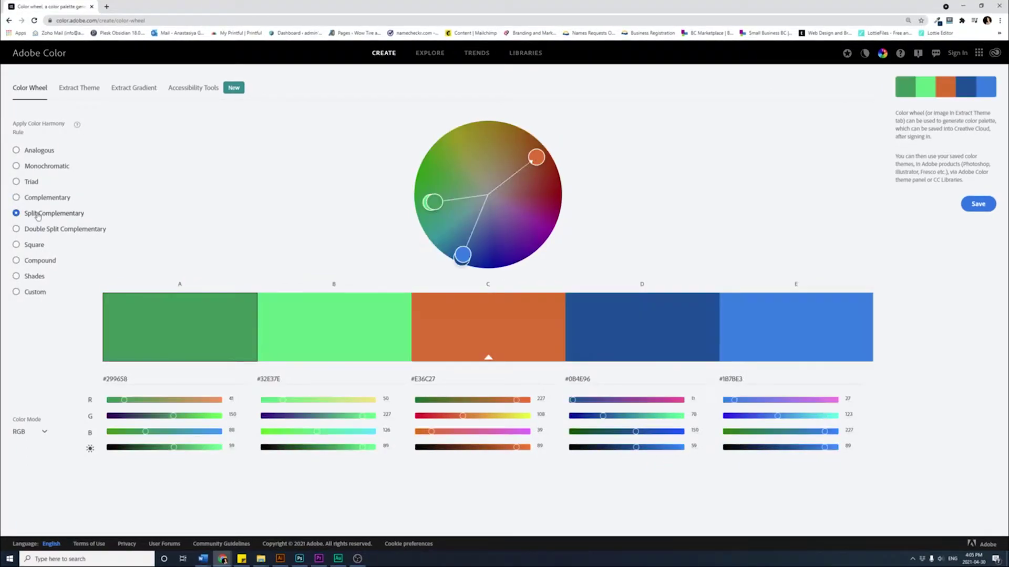
left_click(33, 152)
Apply the Monochromatic harmony rule and shift the palette's color slightly toward the centre of the color wheel.
left_click(38, 166)
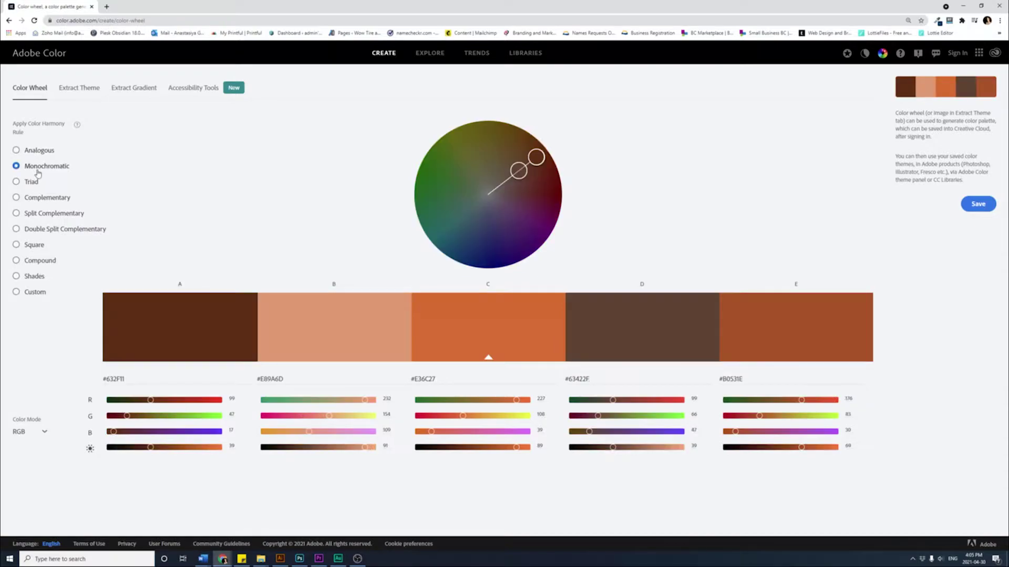
mouse_move(539, 153)
left_mouse_down()
mouse_move(535, 175)
mouse_move(534, 157)
mouse_move(526, 164)
left_mouse_up()
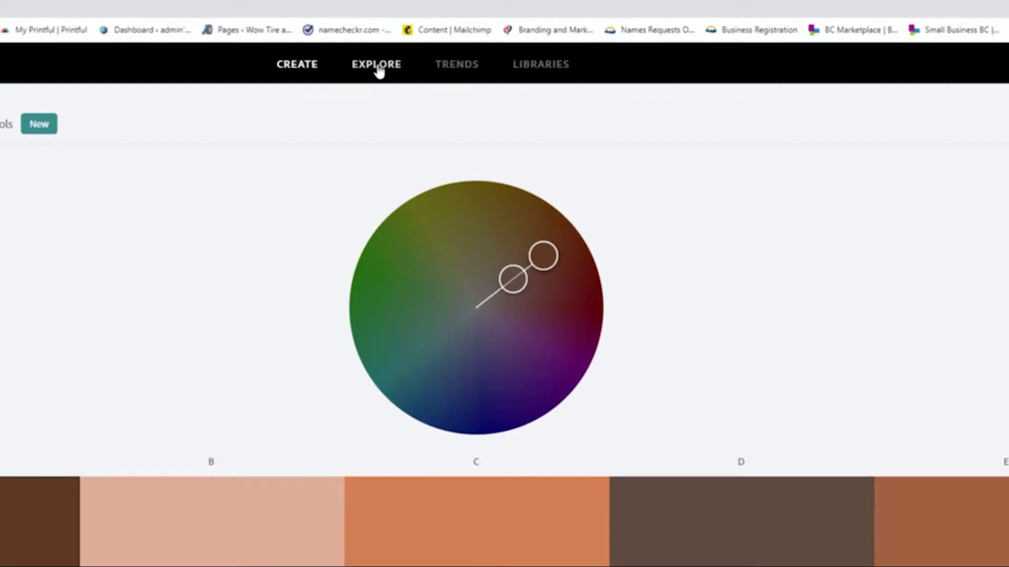
Search Adobe Color's Explore section for brown color themes.
left_click(377, 65)
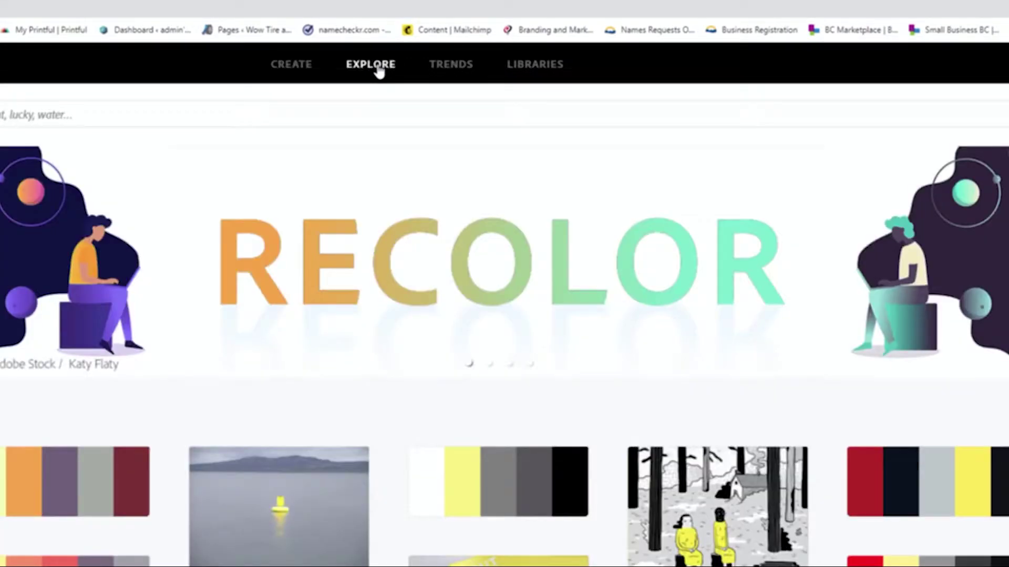
left_click(363, 113)
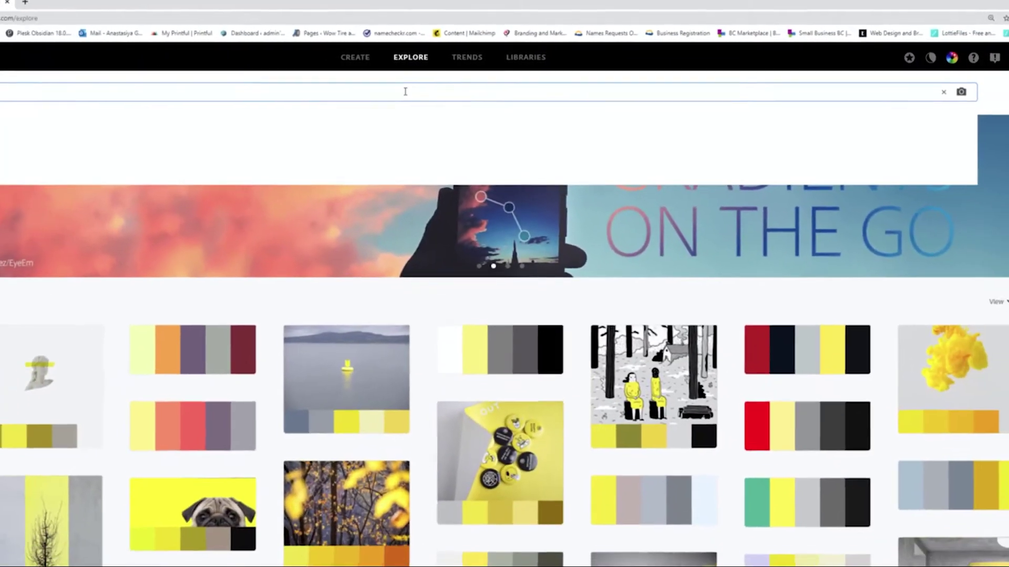
type("brown")
key("Return")
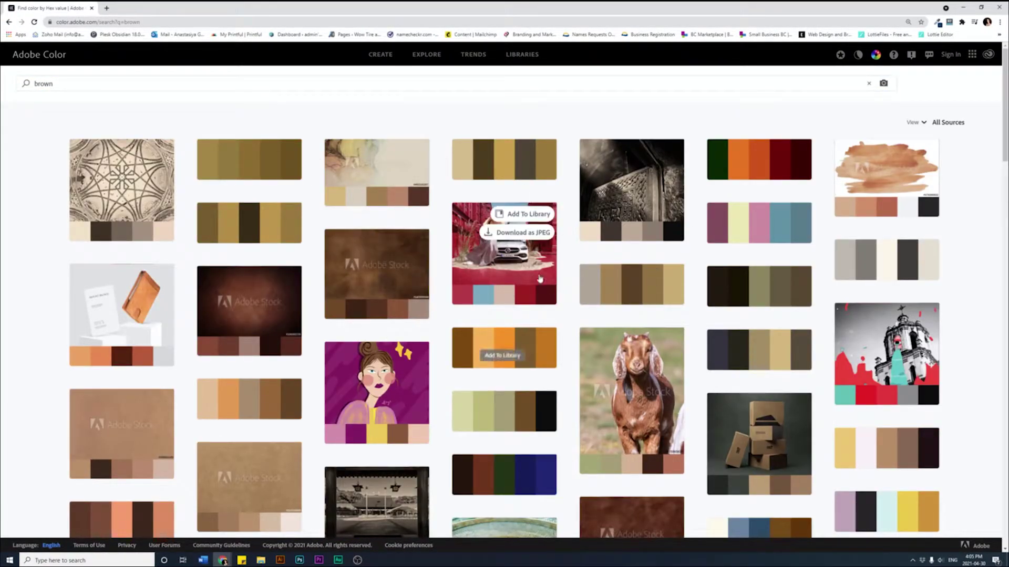
View the Craft texture theme from the brown results in detail and return from it.
scroll(180, 304, "down", 1)
mouse_move(134, 381)
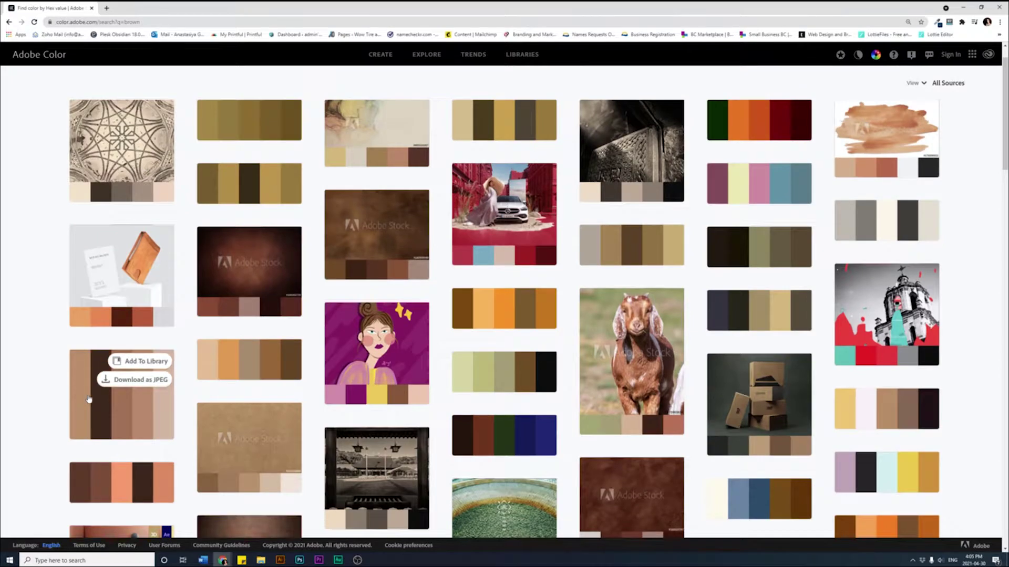
left_click(90, 398)
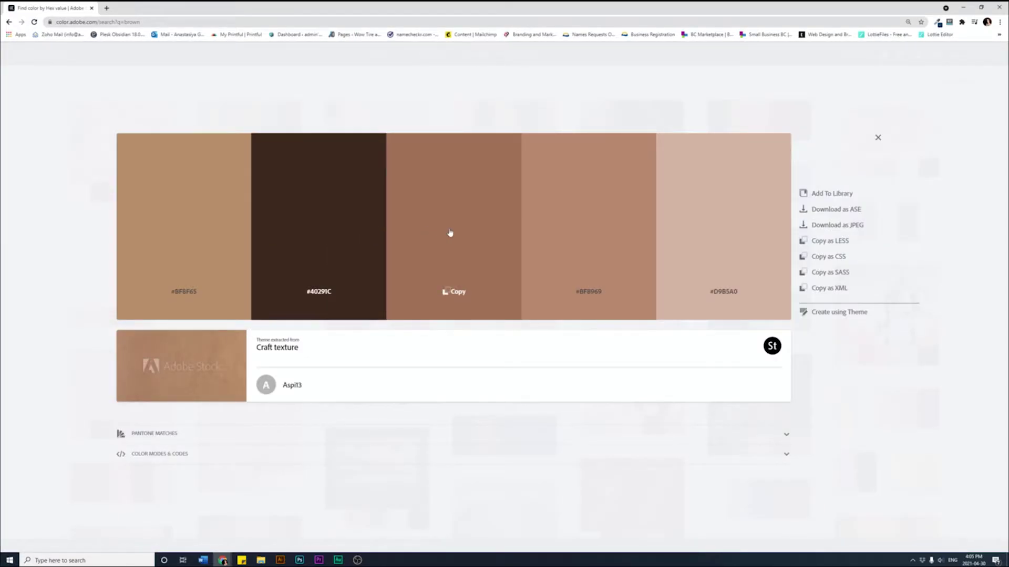
left_click(10, 22)
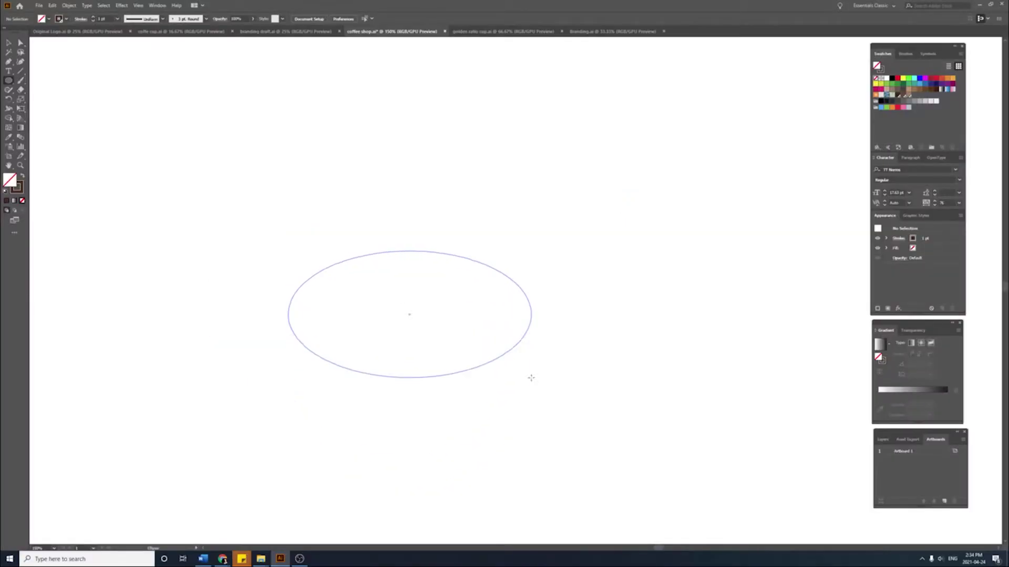
Draw an unfilled ellipse about 280 px wide in Illustrator and stretch it upward to about 190 px high.
left_click_drag(531, 376, 536, 390)
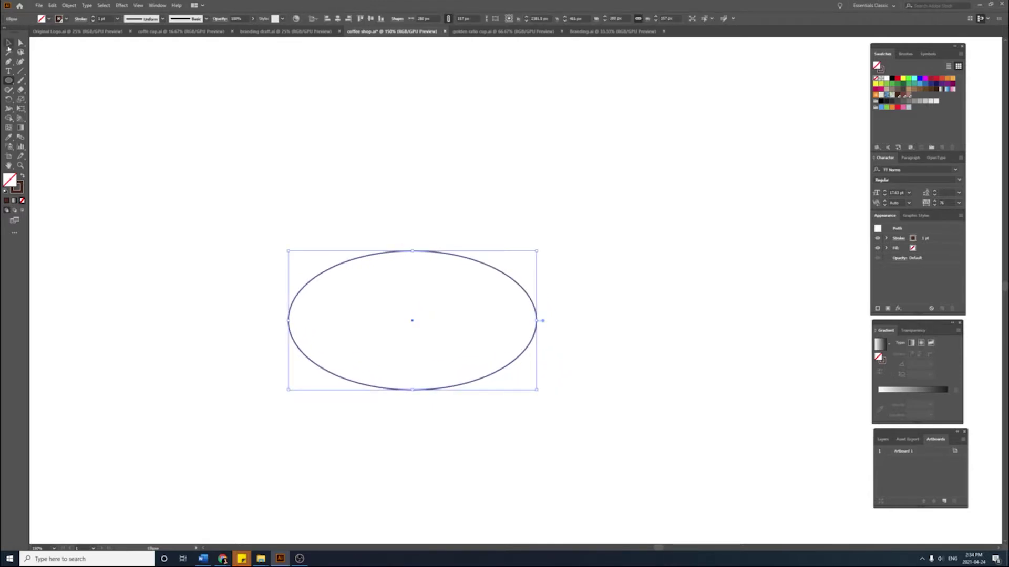
left_click(9, 44)
left_click_drag(415, 251, 415, 218)
left_click(446, 207)
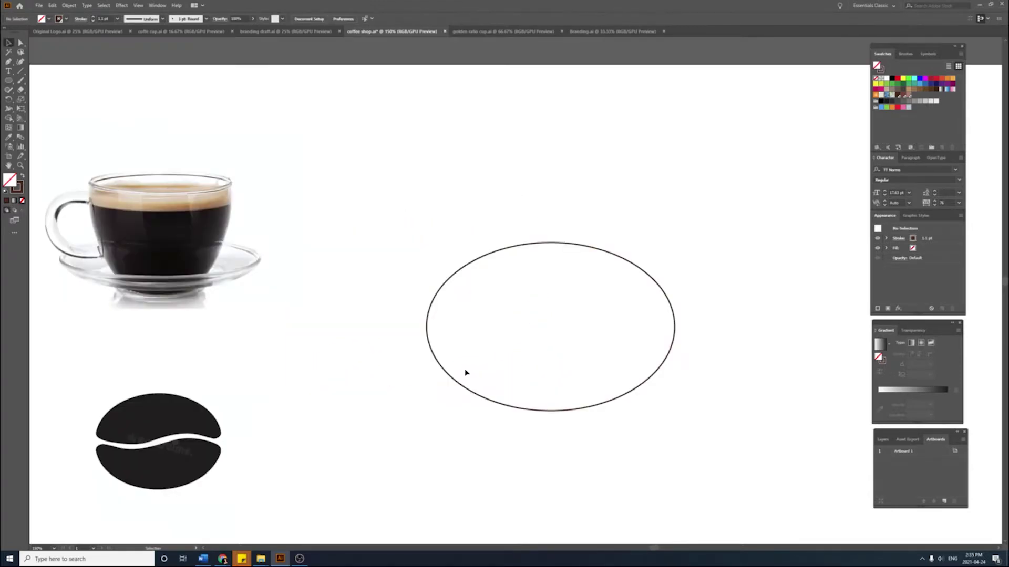
left_click(560, 410)
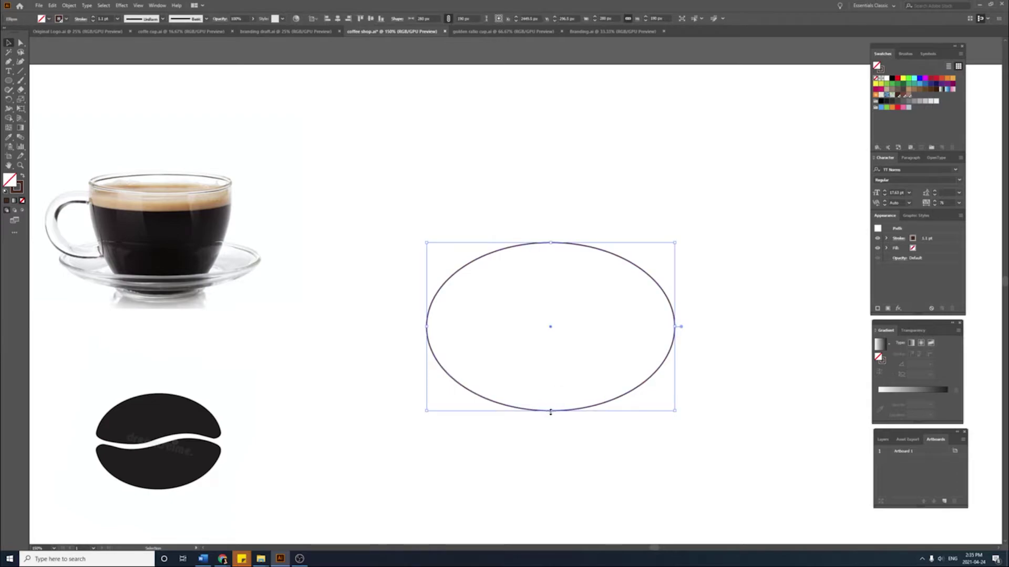
Stretch the ellipse's lower edge slightly downward to make it rounder, and deselect it.
left_click(561, 444)
mouse_move(550, 411)
left_mouse_down()
mouse_move(550, 430)
mouse_move(552, 421)
left_mouse_up()
left_click(558, 431)
left_click(302, 359)
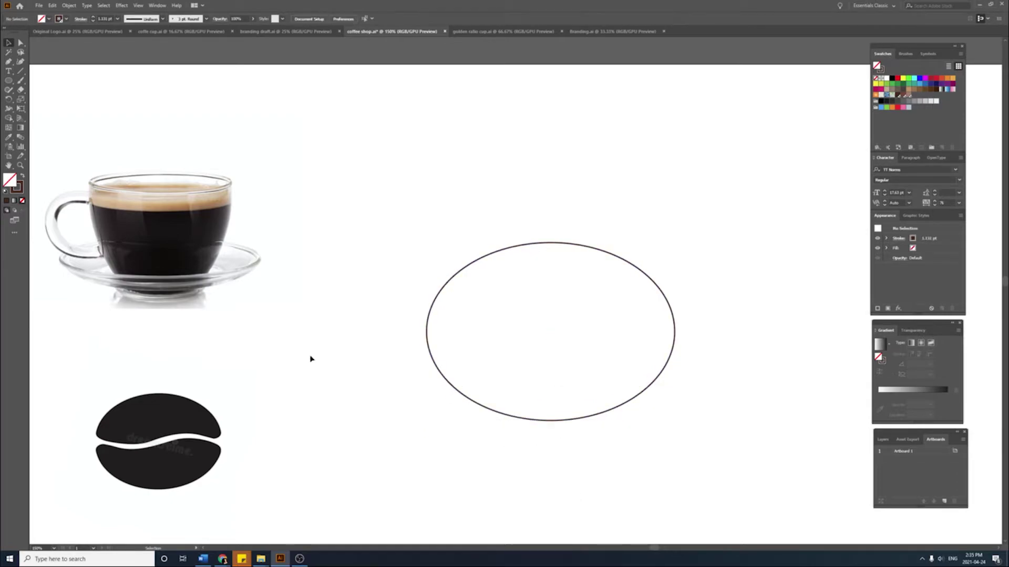
Draw a wavy line with the Curvature tool across the ellipse's middle, extending past both its sides.
left_click(20, 61)
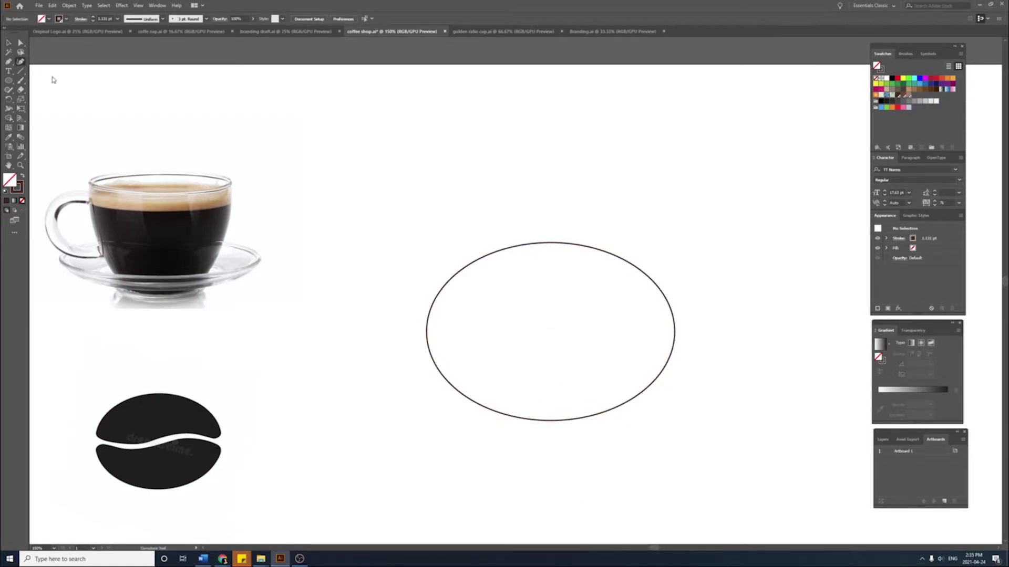
left_click(406, 332)
left_click(498, 326)
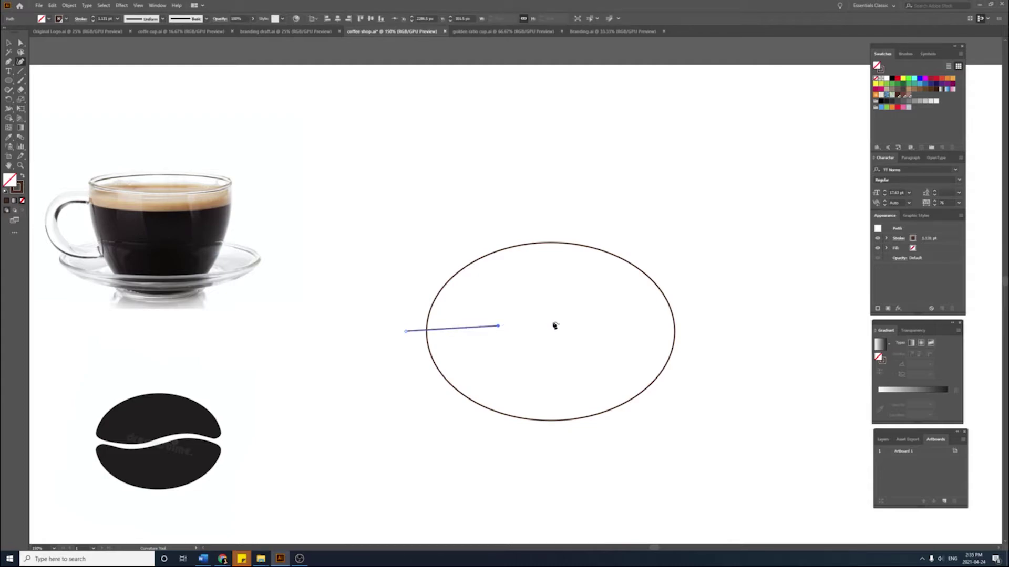
left_click(521, 321)
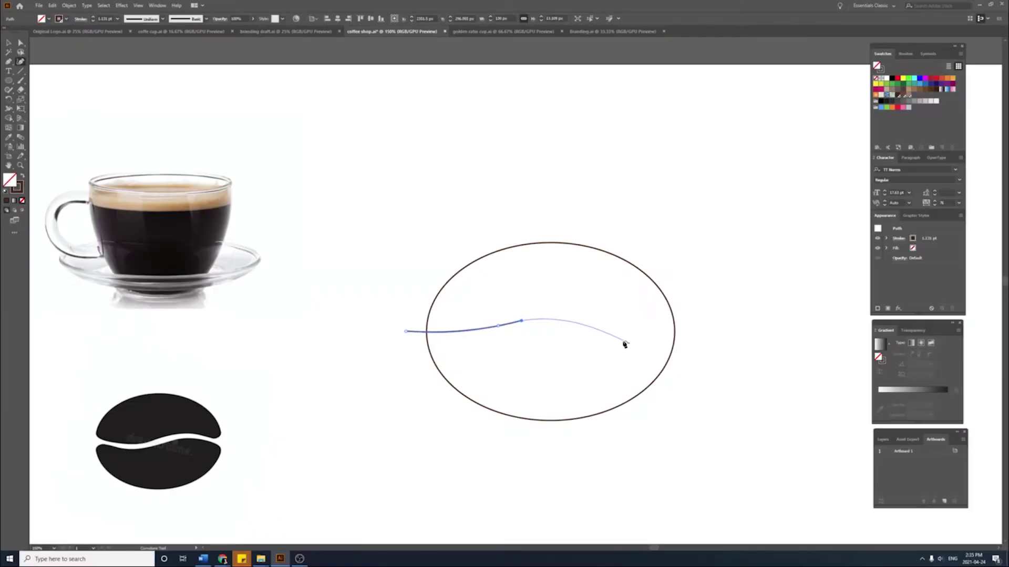
left_click(623, 339)
left_click(690, 311)
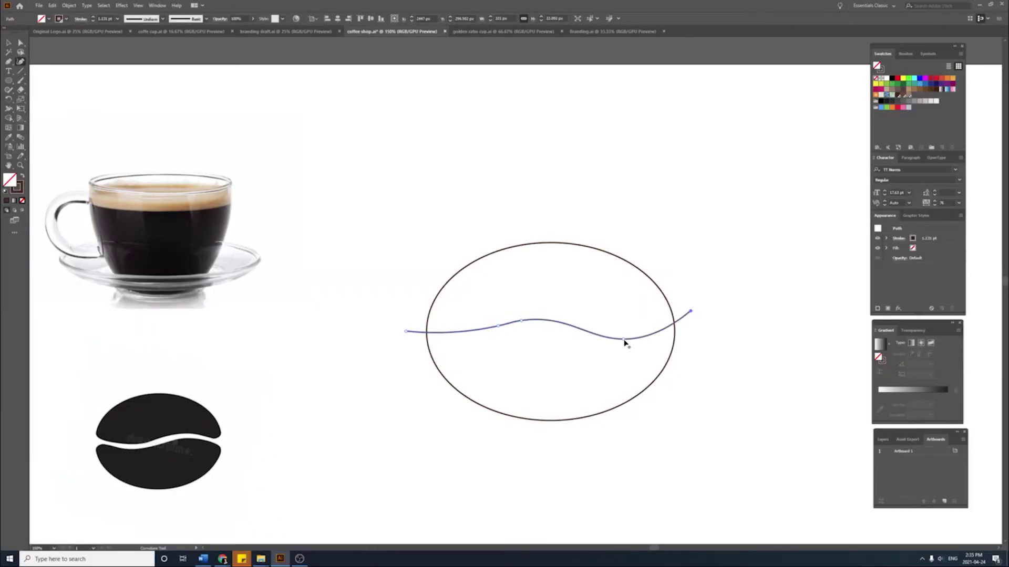
Reposition the wavy line's anchor points and endpoints to form a smooth S-curve like the reference coffee bean's gap.
left_click_drag(623, 340, 622, 339)
mouse_move(498, 326)
left_mouse_down()
mouse_move(443, 334)
mouse_move(489, 325)
left_mouse_up()
left_click_drag(410, 331, 405, 346)
left_click_drag(405, 332, 394, 349)
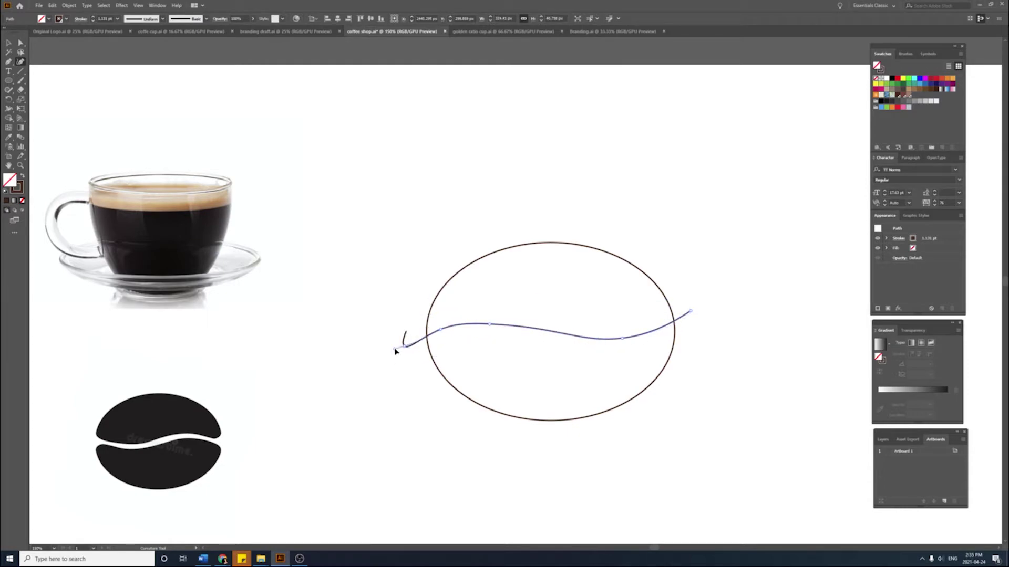
left_click_drag(489, 325, 486, 321)
left_click_drag(690, 311, 690, 305)
left_click(9, 42)
left_click(20, 61)
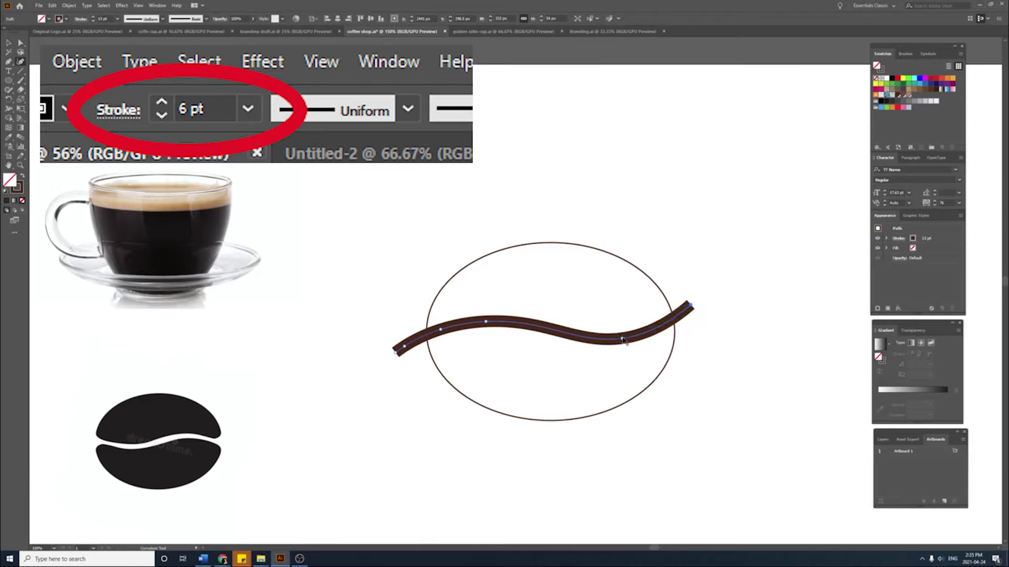
left_click_drag(622, 338, 622, 335)
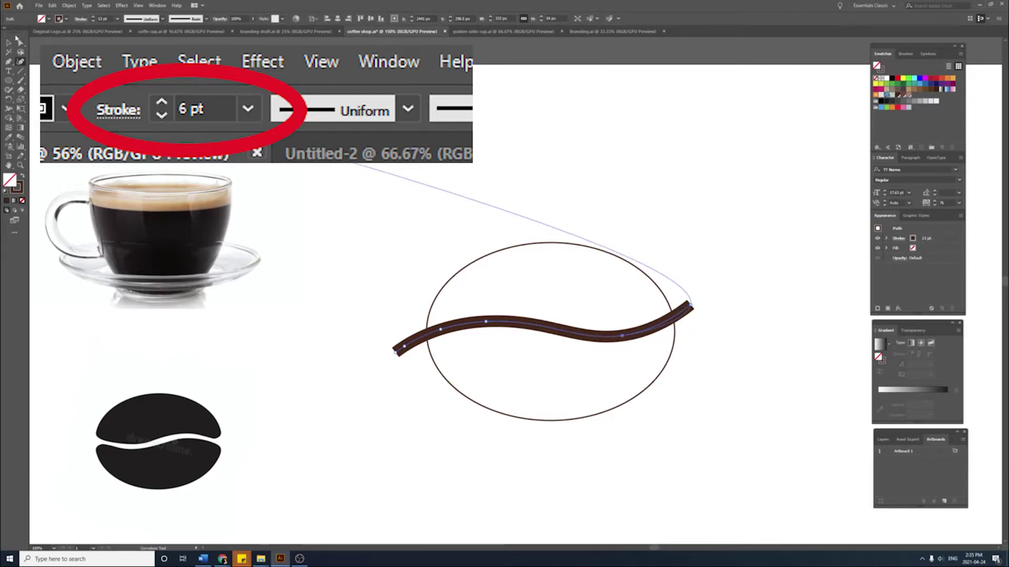
Expand the wavy line's thick stroke into a filled shape across the ellipse.
left_click(9, 43)
key("ctrl+a")
left_click(67, 8)
left_click(526, 345)
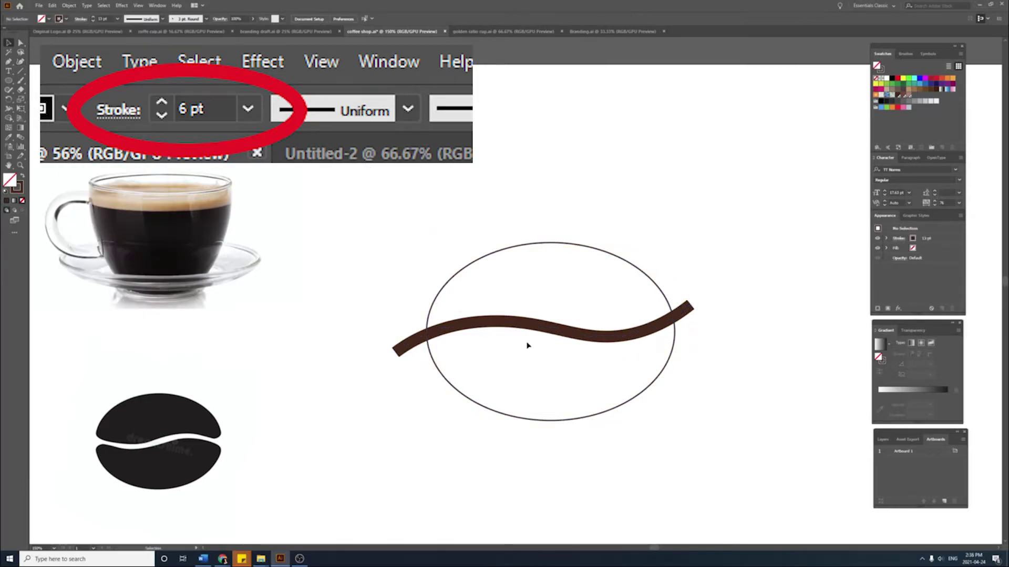
left_click(528, 327)
left_click(70, 7)
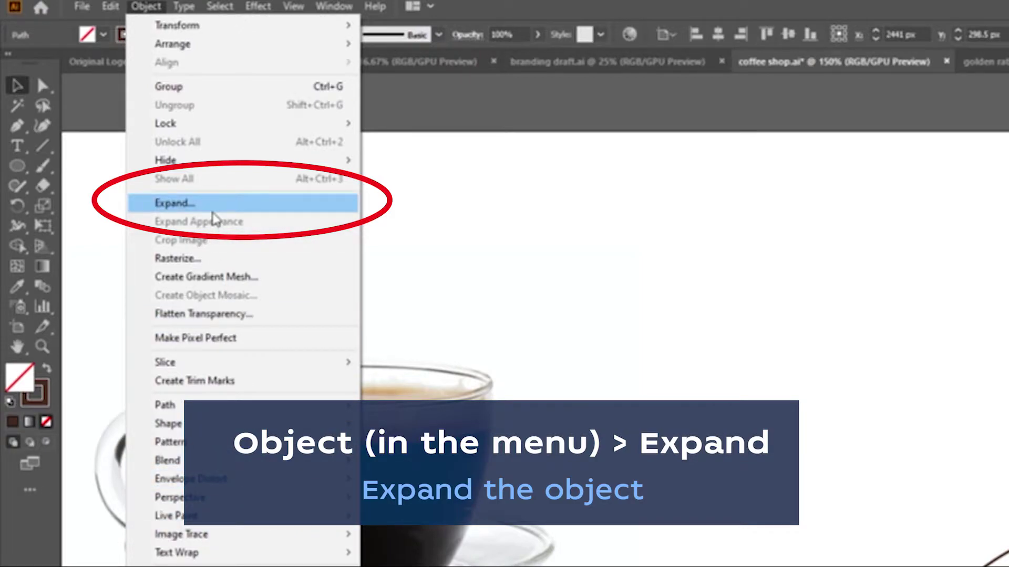
left_click(213, 210)
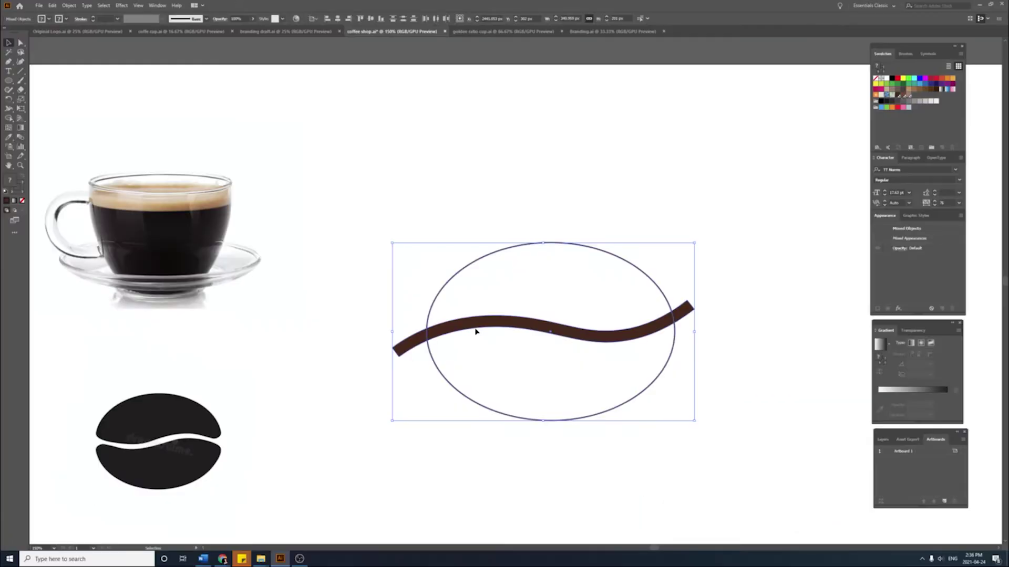
left_click_drag(570, 315, 380, 304)
left_click(467, 206)
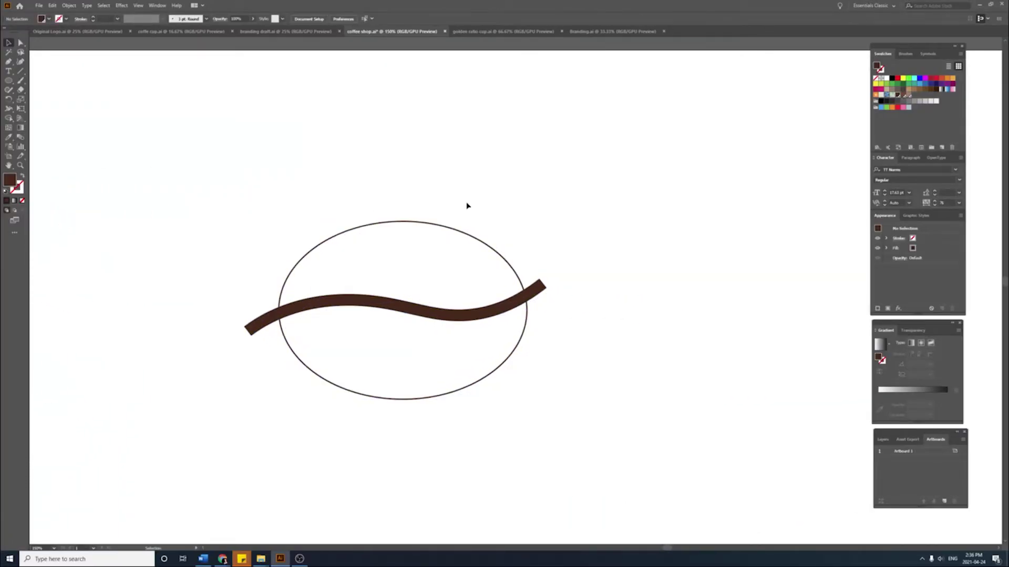
Give the ellipse a light brown fill with no stroke, behind the dark wavy strip.
left_click(389, 243)
key("shift+x")
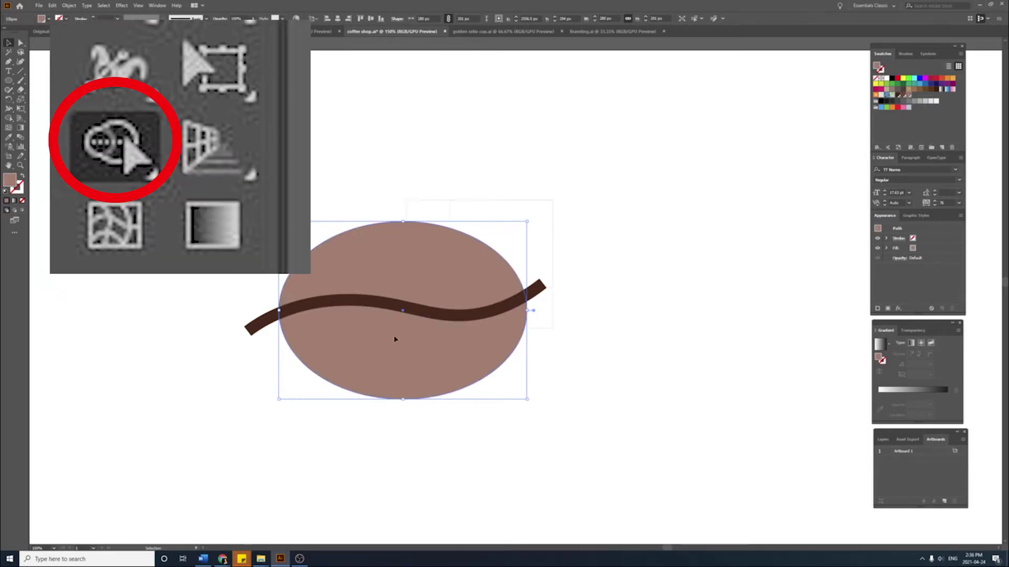
key("ctrl+a")
left_click(319, 142)
left_click(328, 307)
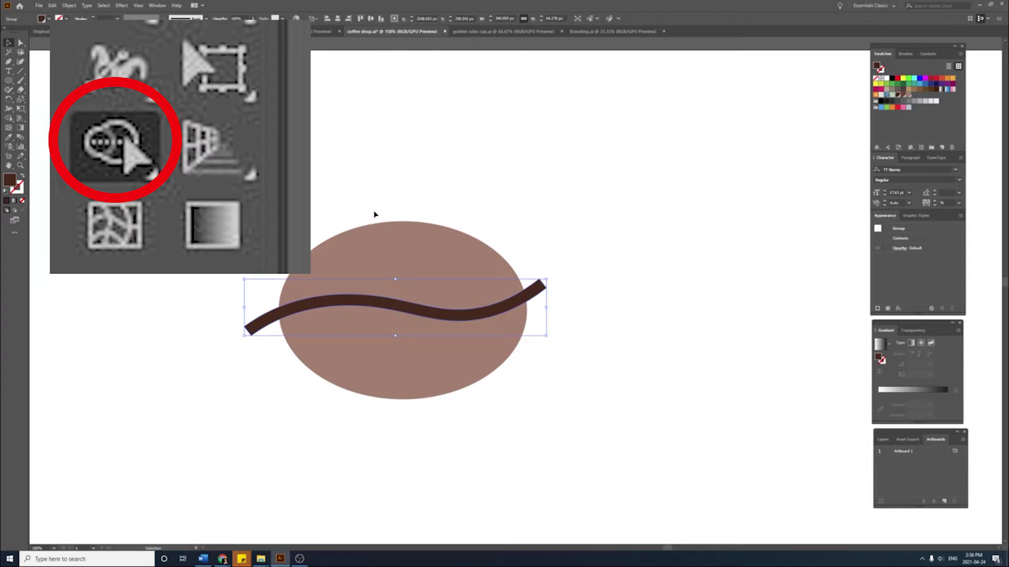
Select the ellipse and wavy strip together and delete the strip and its overhanging ends with Shape Builder, splitting the bean into two halves.
left_click_drag(374, 215, 420, 310)
key("ctrl+shift+a")
scroll(438, 267, "down", 2)
left_click_drag(487, 287, 460, 250)
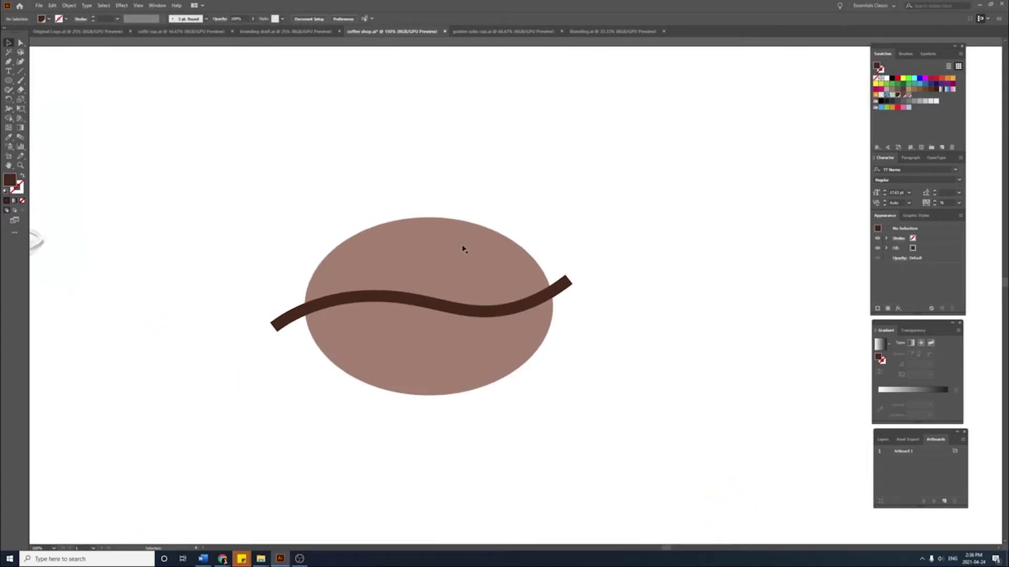
left_click(462, 247)
left_click_drag(552, 307, 537, 309)
key("ctrl+a")
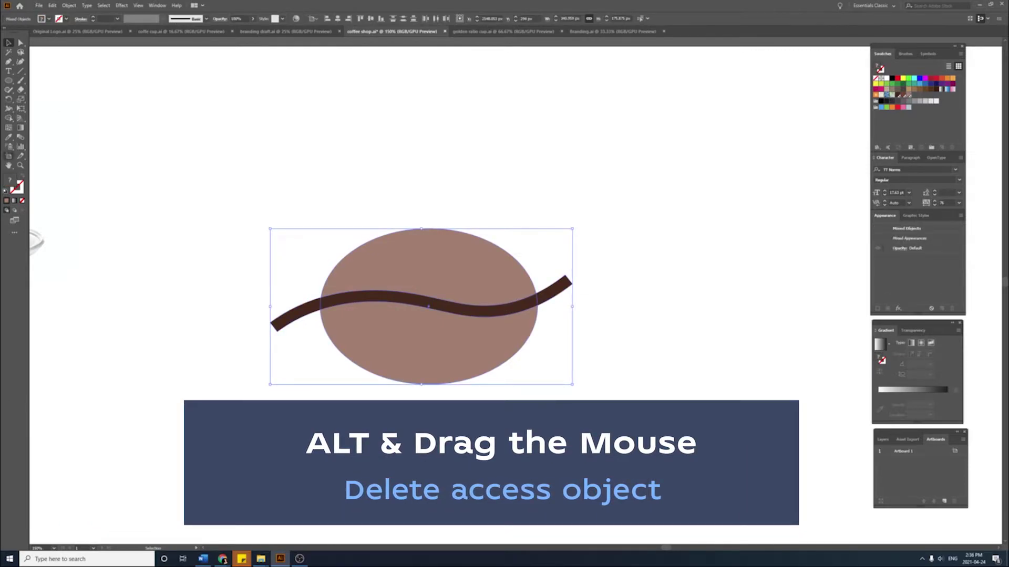
key("shift+m")
left_click(311, 311, "alt")
left_click(367, 304, "alt")
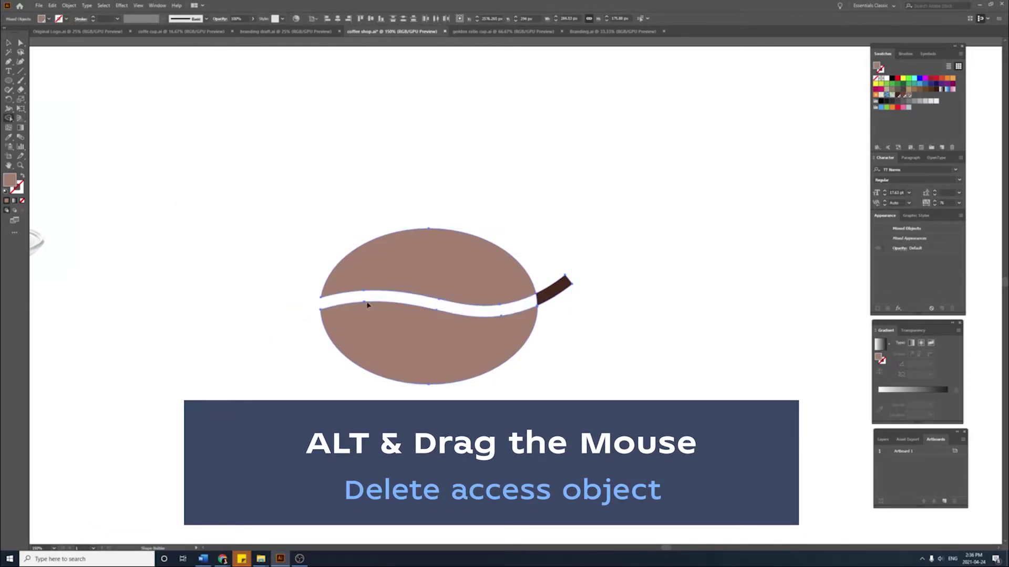
left_click(555, 295, "alt")
left_click(8, 42)
left_click(221, 182)
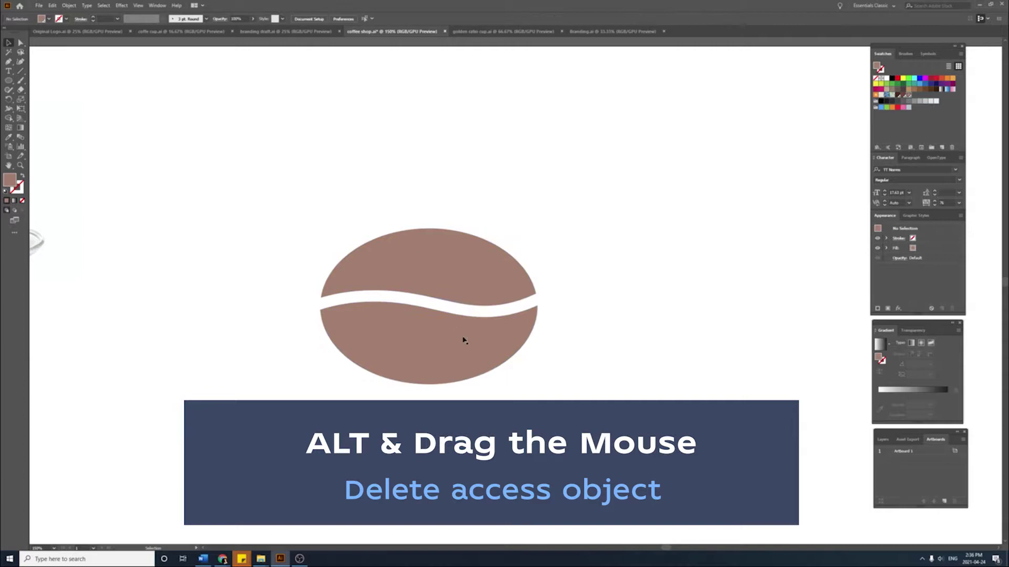
left_click(484, 262)
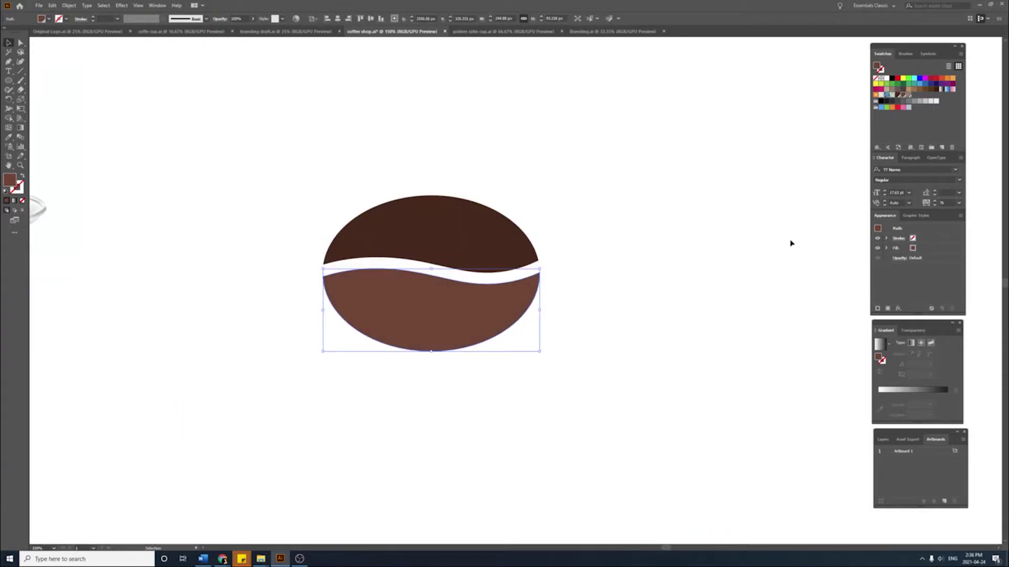
key("ctrl+shift+a")
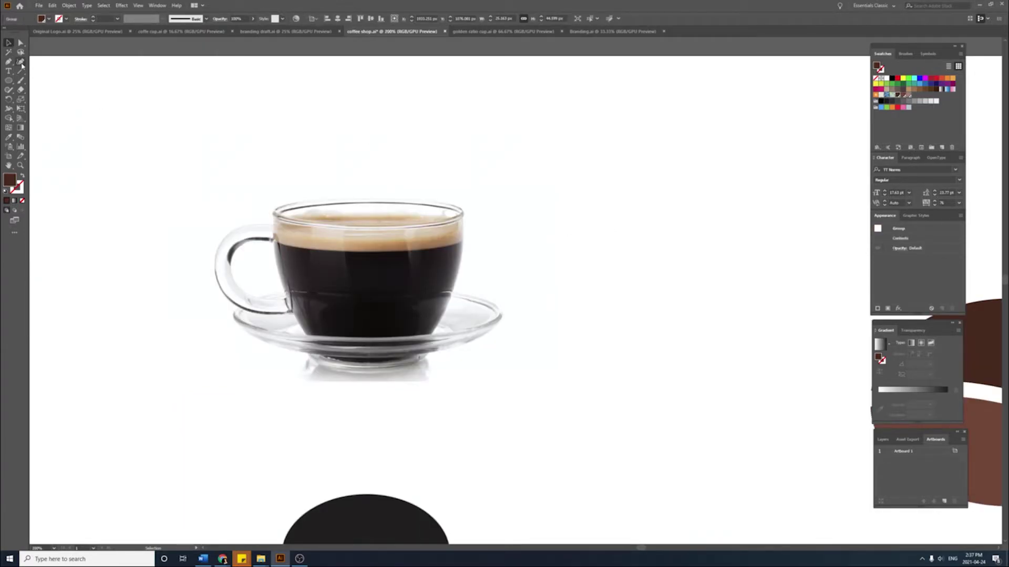
Trace the outer edge of the reference cup's handle with the Curvature tool, about 74 px high, as an unfilled stroked path.
left_click(20, 61)
left_click(270, 226)
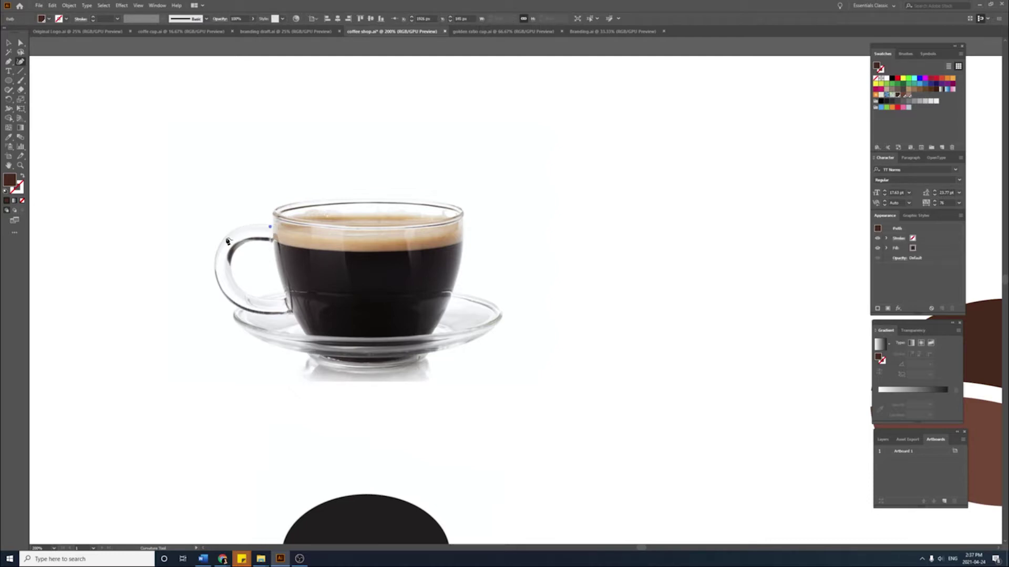
left_click(225, 237)
left_click(219, 286)
left_click(268, 310)
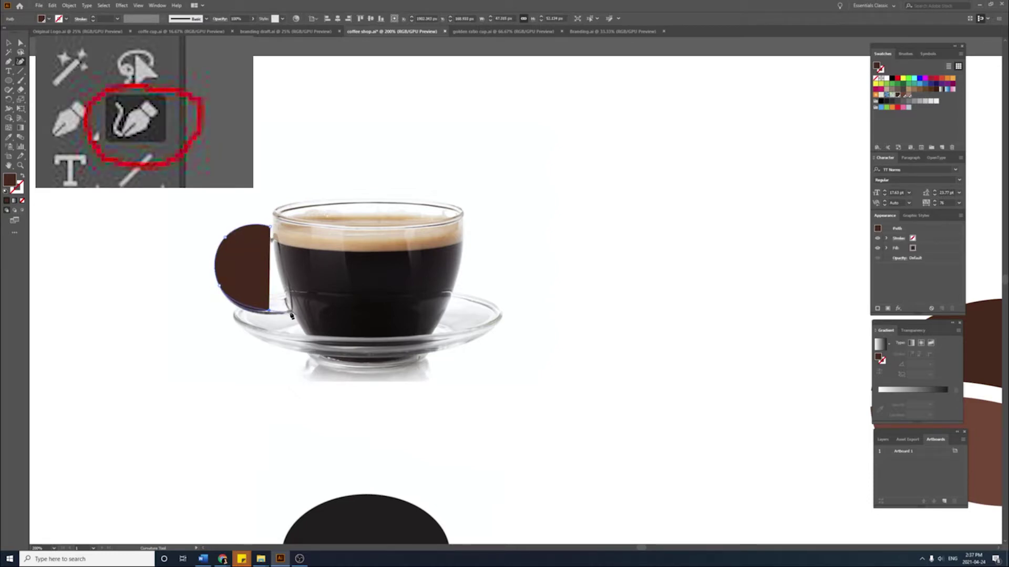
left_click(290, 312)
left_click(23, 176)
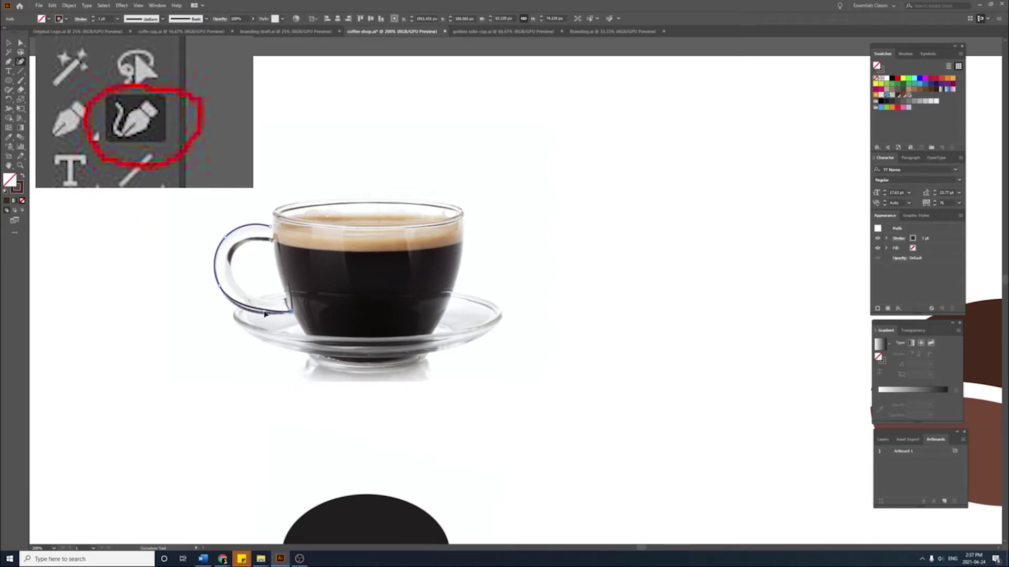
Continue the handle path around its lower end and along the inner edge up to the cup's rim.
left_click(286, 298)
left_click(245, 293)
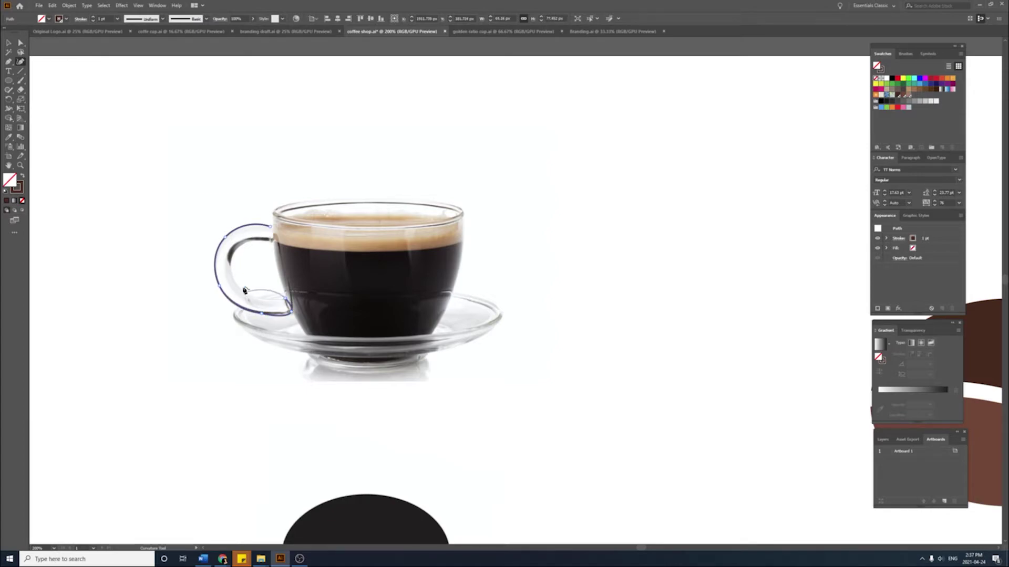
left_click(234, 252)
left_click(274, 242)
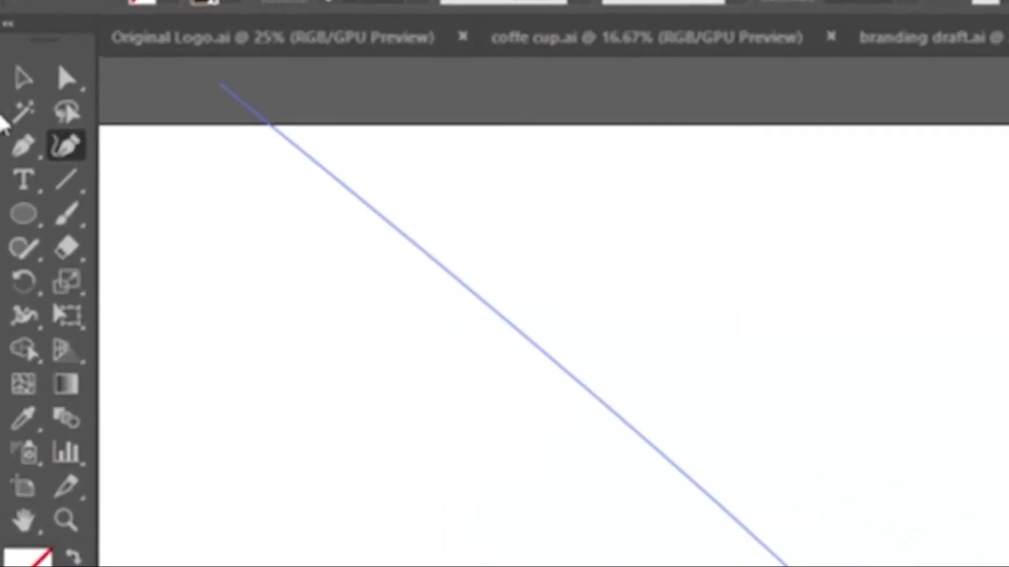
left_click(10, 81)
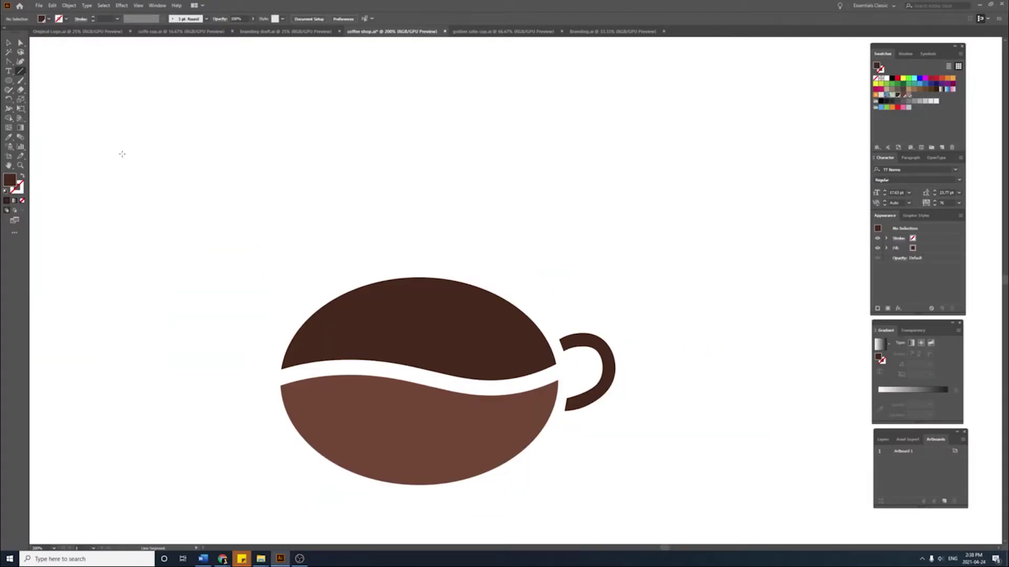
Draw an S-shaped steam curve about 124 px high above the bean with the Curvature tool, as a dark brown stroke without fill.
left_click(20, 61)
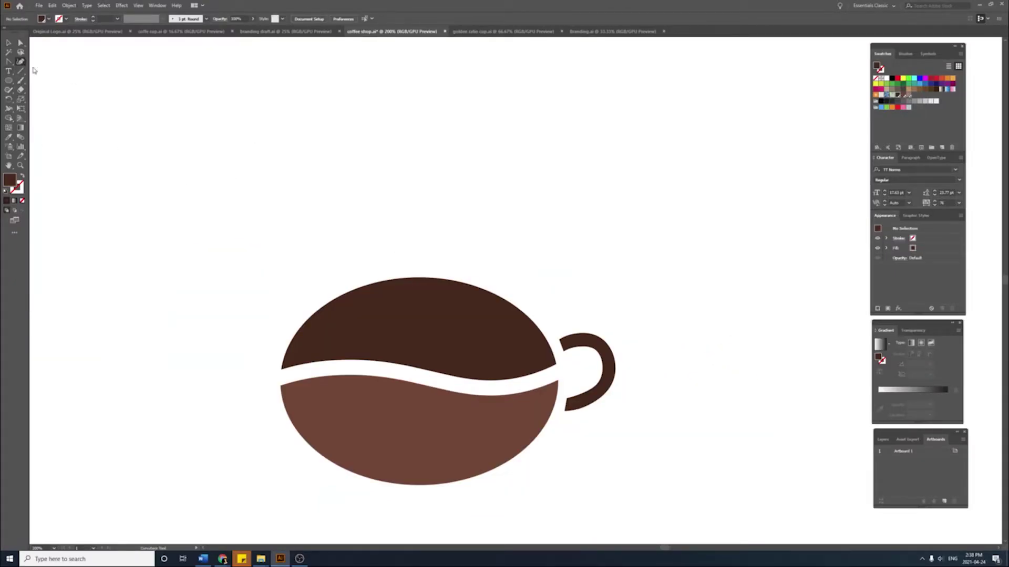
left_click(416, 246)
left_click(398, 198)
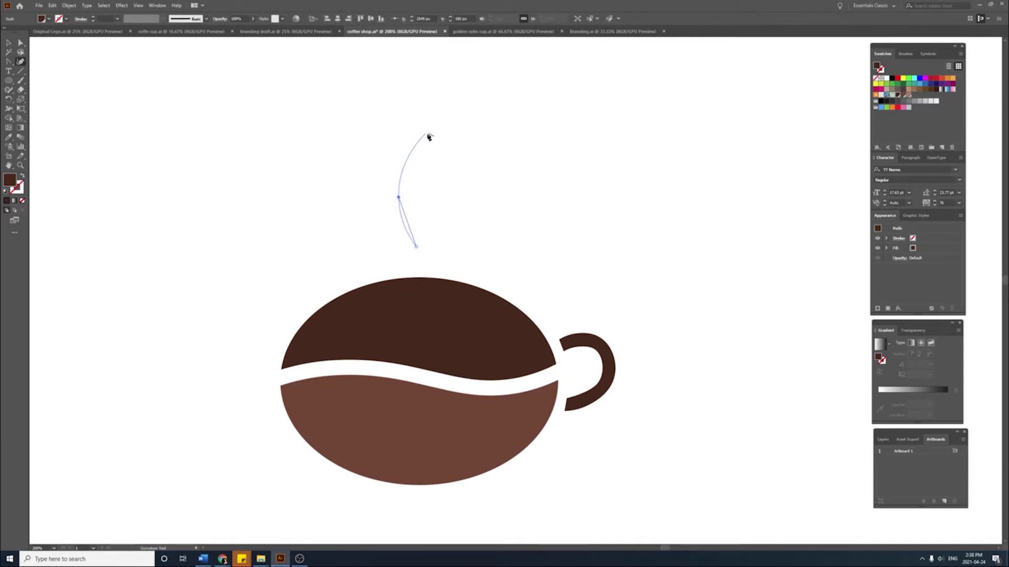
left_click(434, 154)
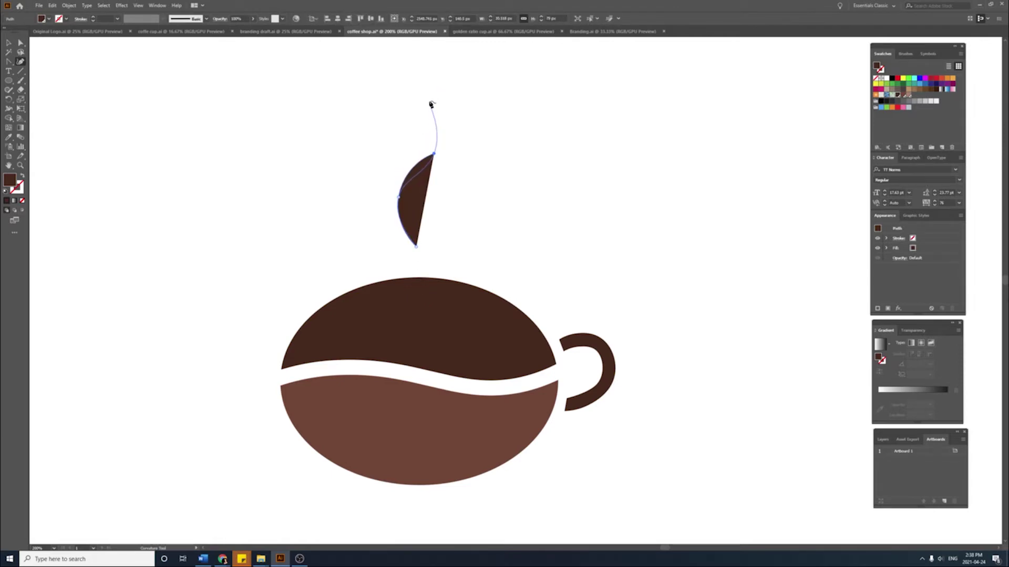
left_click(429, 100)
left_click(22, 175)
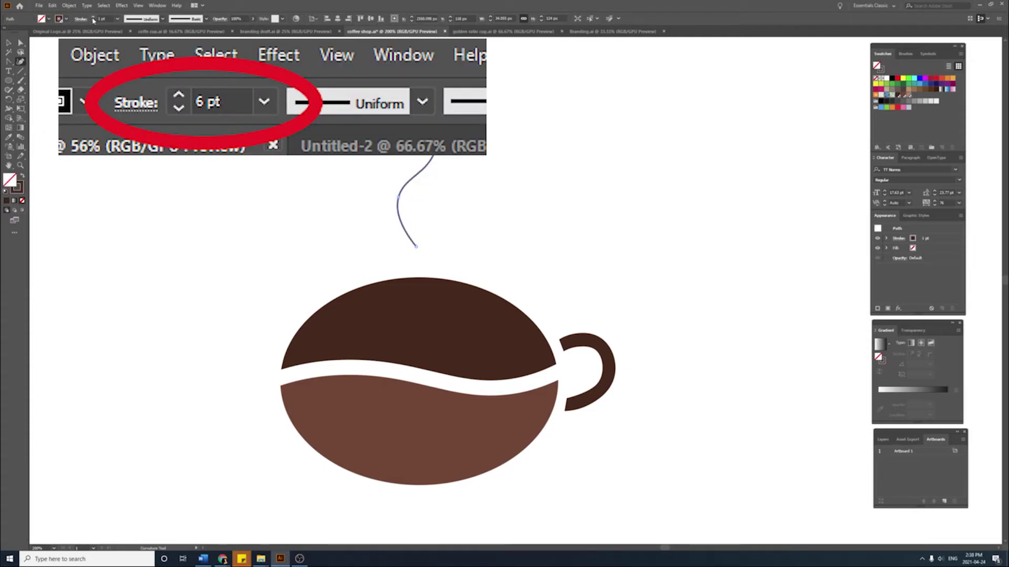
Set the steam curve's stroke to 4 pt and apply the lens-shaped width profile that tapers at both ends.
left_click(93, 17)
left_click(92, 16)
left_click(92, 16)
left_click(164, 19)
left_click(139, 32)
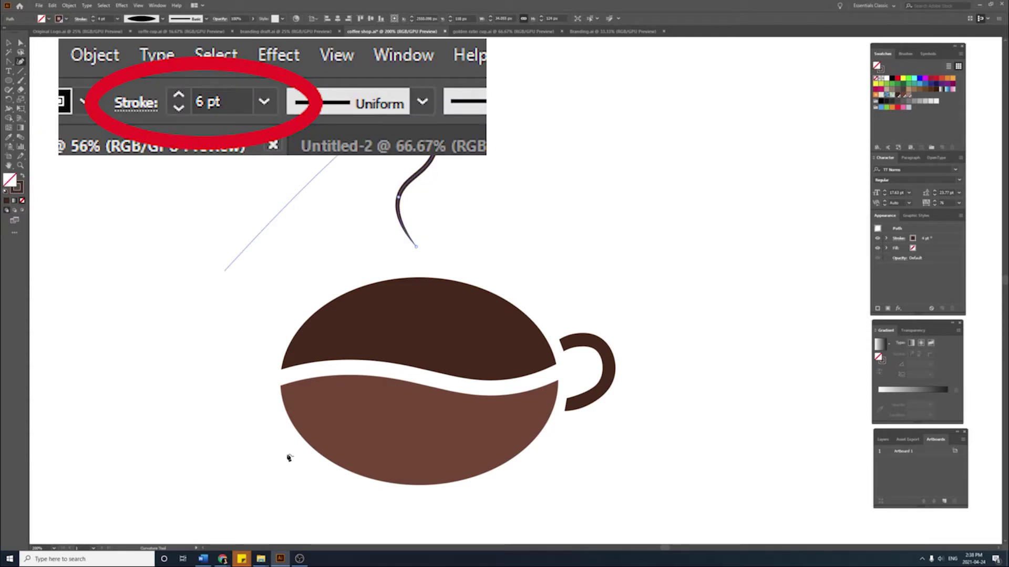
key("space")
left_click_drag(454, 222, 405, 300)
left_click(9, 44)
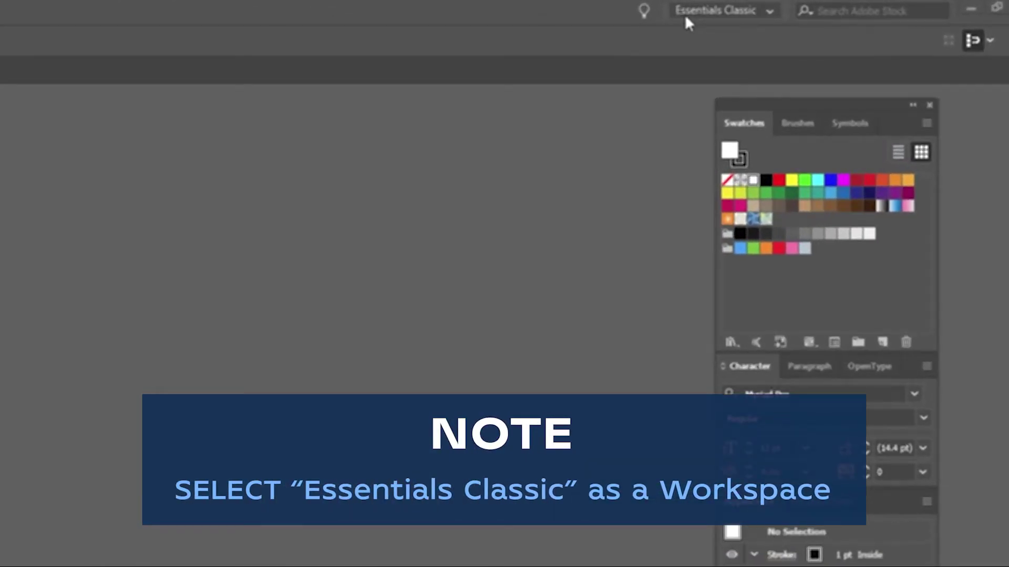
left_click(786, 7)
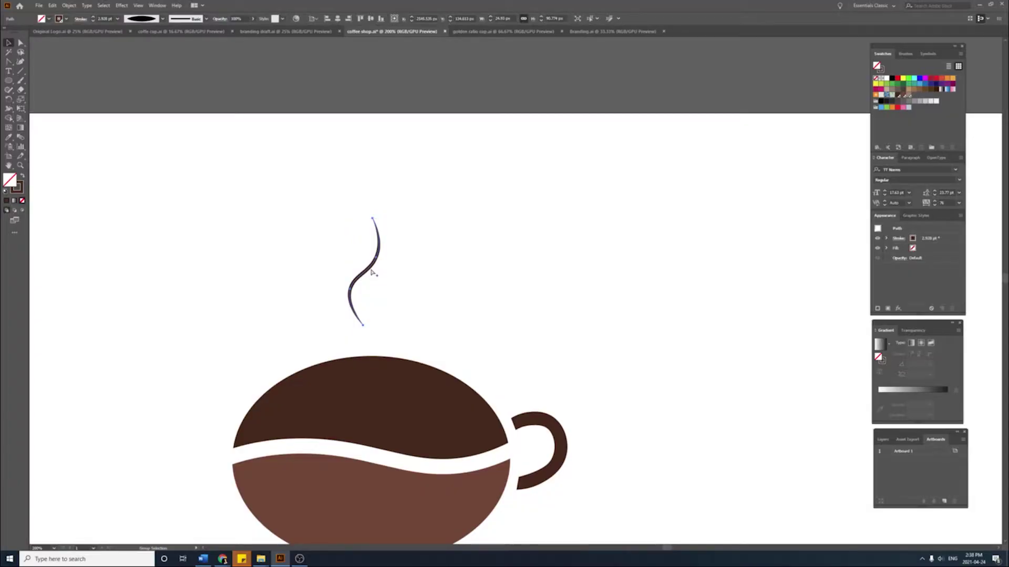
Duplicate the steam curve beside the original and mirror the copy.
left_click_drag(374, 272, 431, 263)
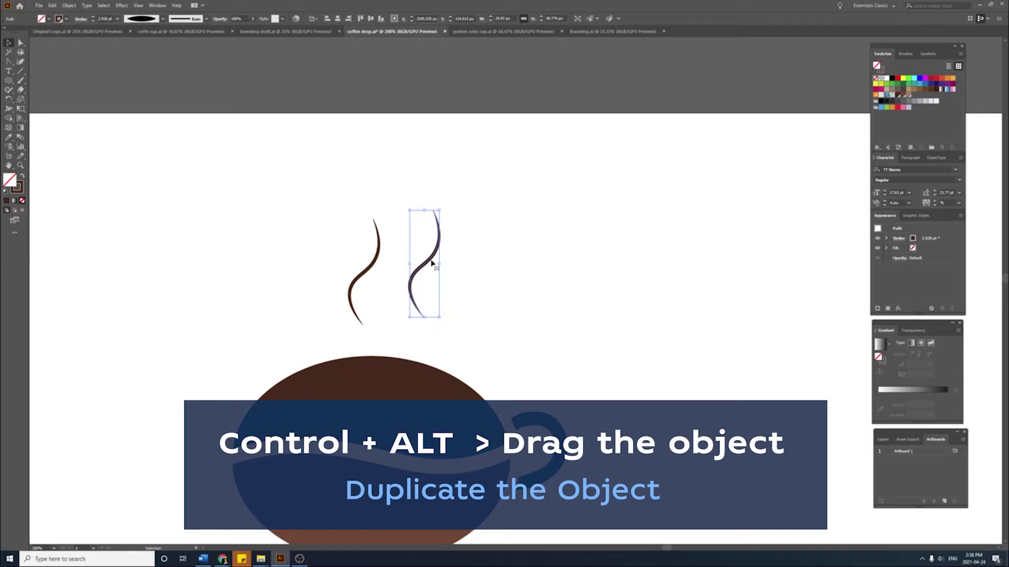
right_click(432, 263)
mouse_move(482, 384)
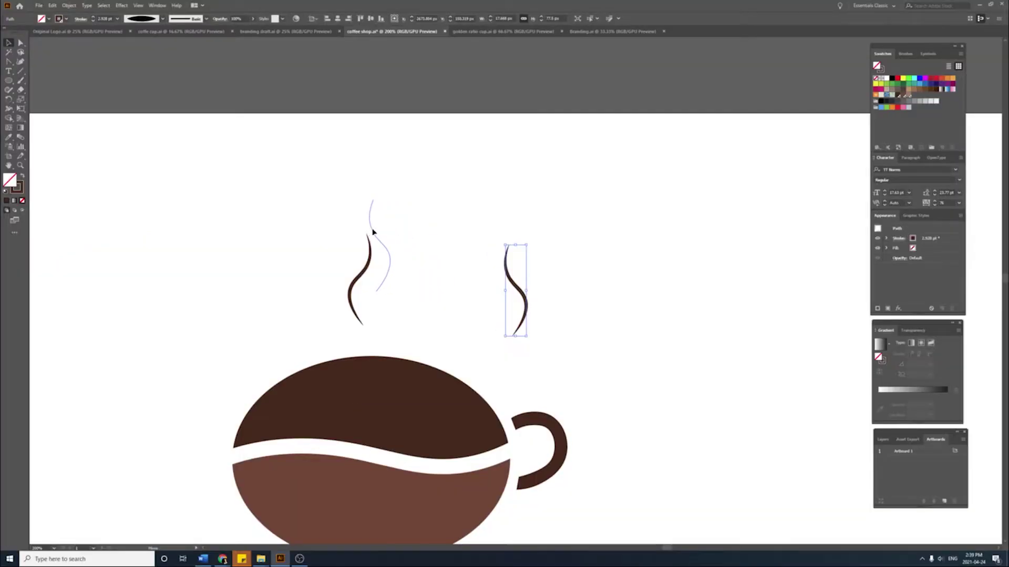
Place the mirrored steam curve slightly above and beside the first one, and thicken the stroke of both curves.
left_click_drag(518, 293, 383, 246)
left_click_drag(397, 195, 400, 198)
left_click_drag(377, 229, 380, 230)
left_click(376, 273, "shift")
left_click(92, 16)
left_click(93, 16)
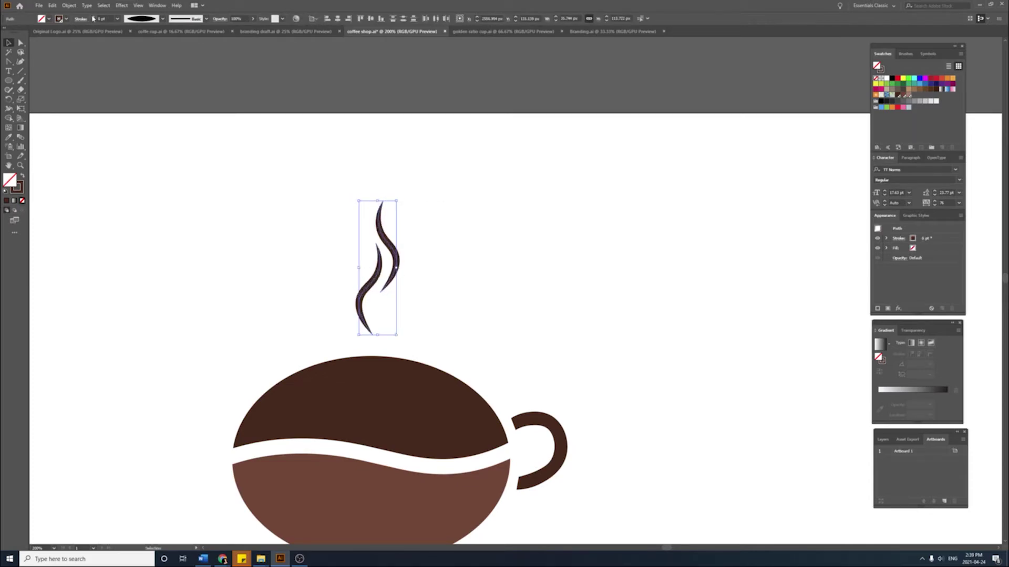
left_click(92, 16)
left_click(93, 16)
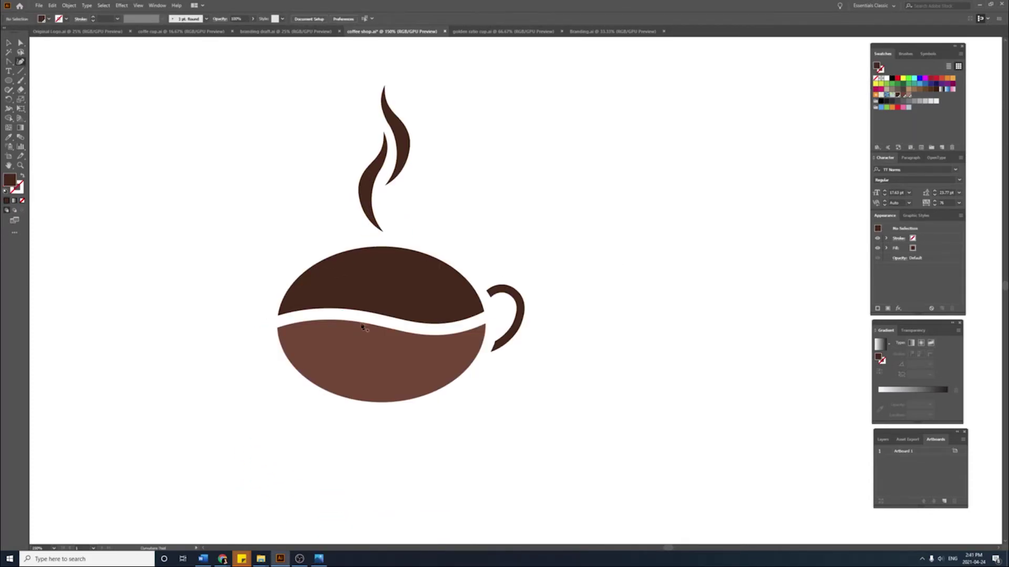
Draw a highlight curve about 118 px wide with the Curvature tool along the upper edge of the bean's lower half.
left_click(290, 335)
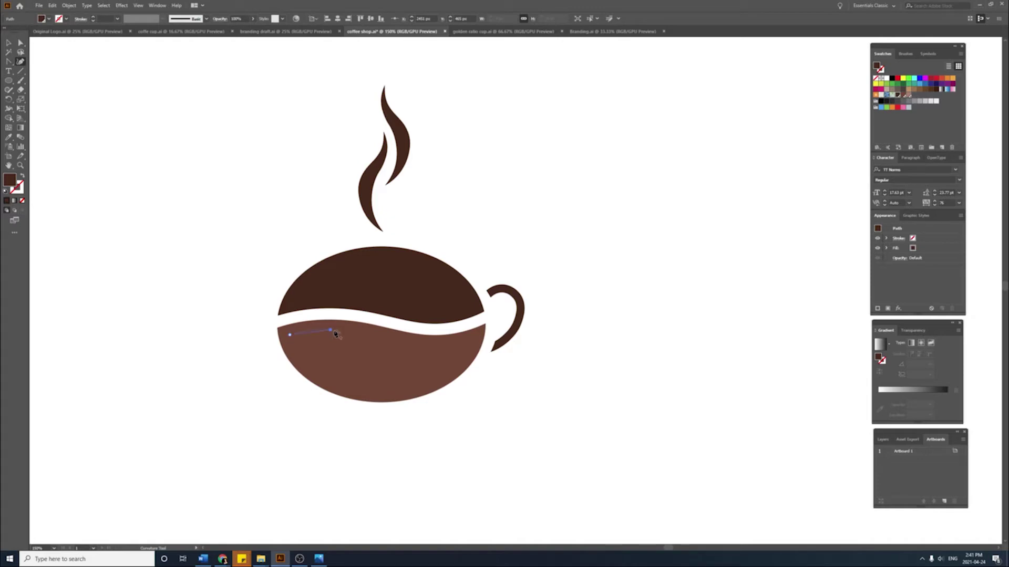
left_click(364, 335)
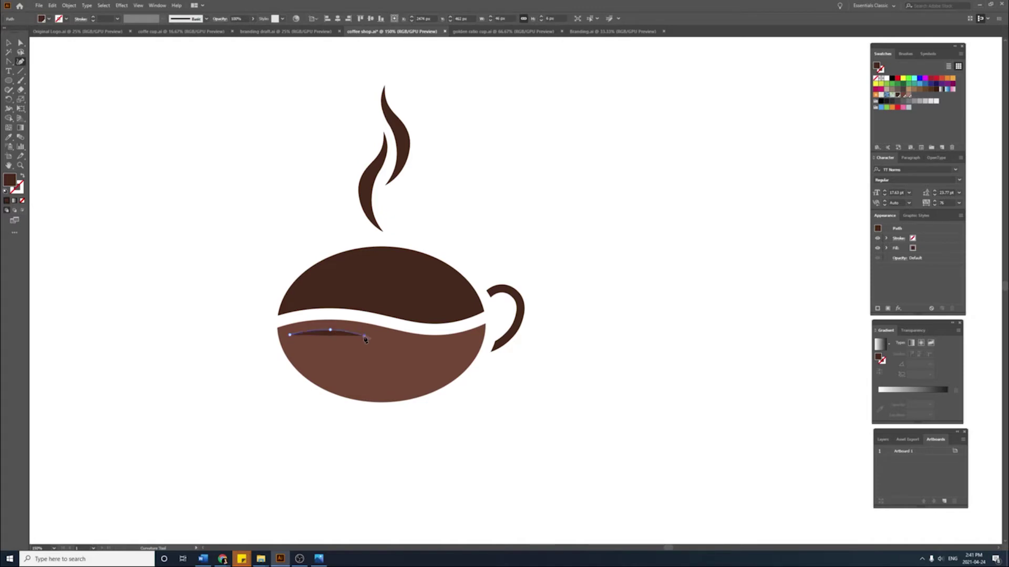
left_click(395, 341)
left_click(22, 177)
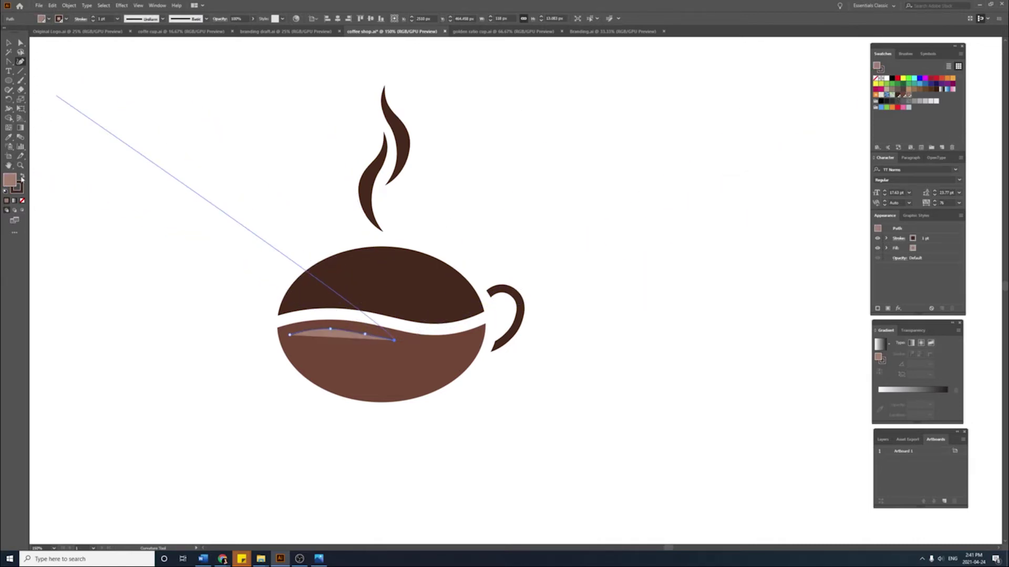
Set the highlight's light brown stroke to 5 pt and apply the triangular width profile that narrows to a point at one end.
left_click(93, 17)
left_click(93, 16)
left_click(93, 16)
left_click(93, 17)
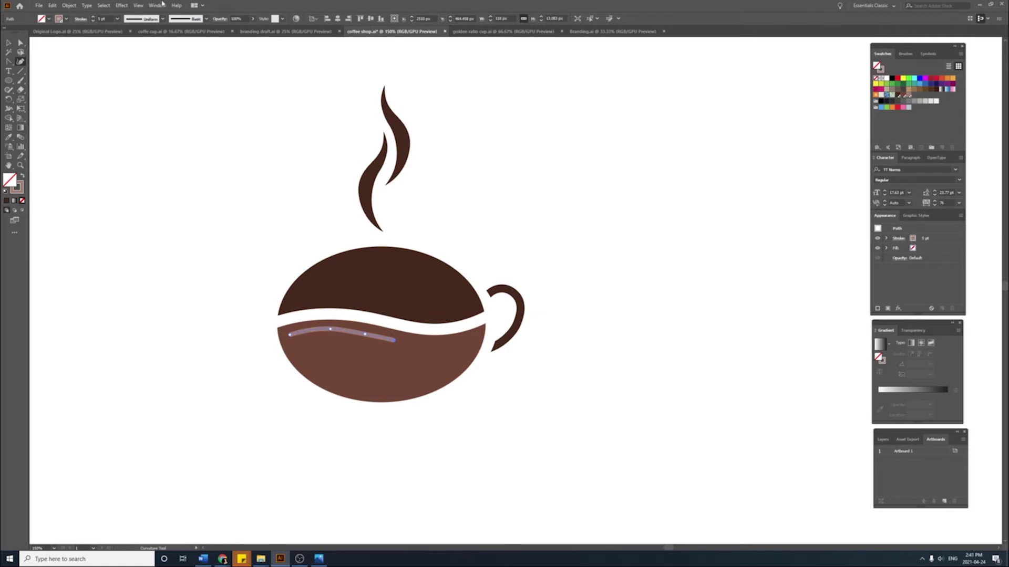
left_click(162, 19)
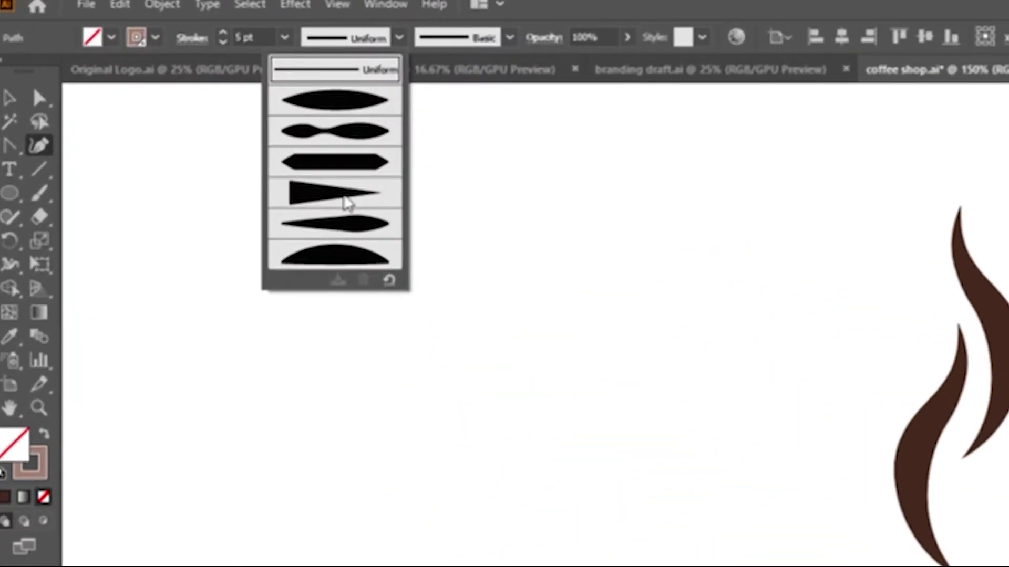
left_click(347, 202)
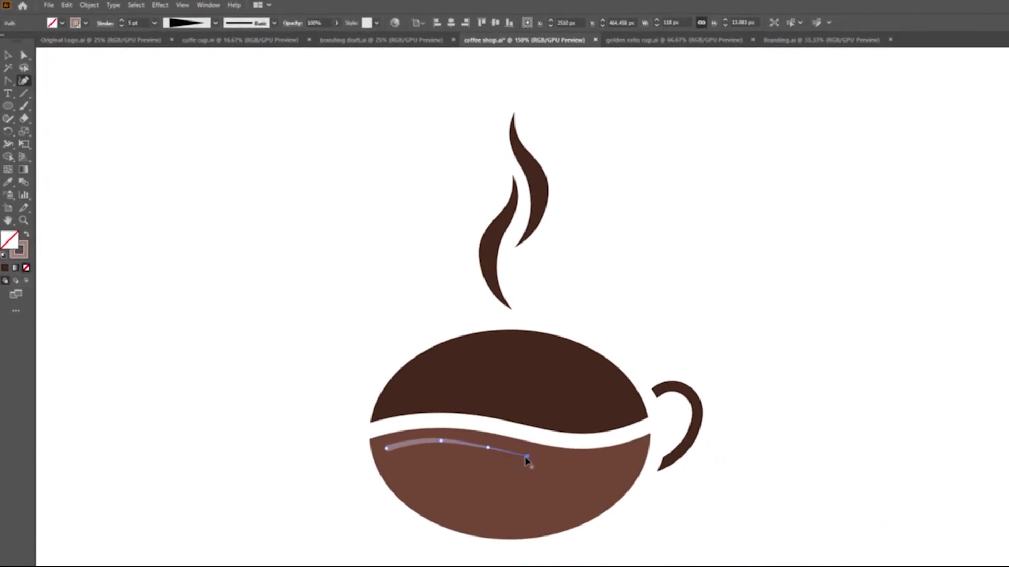
key("v")
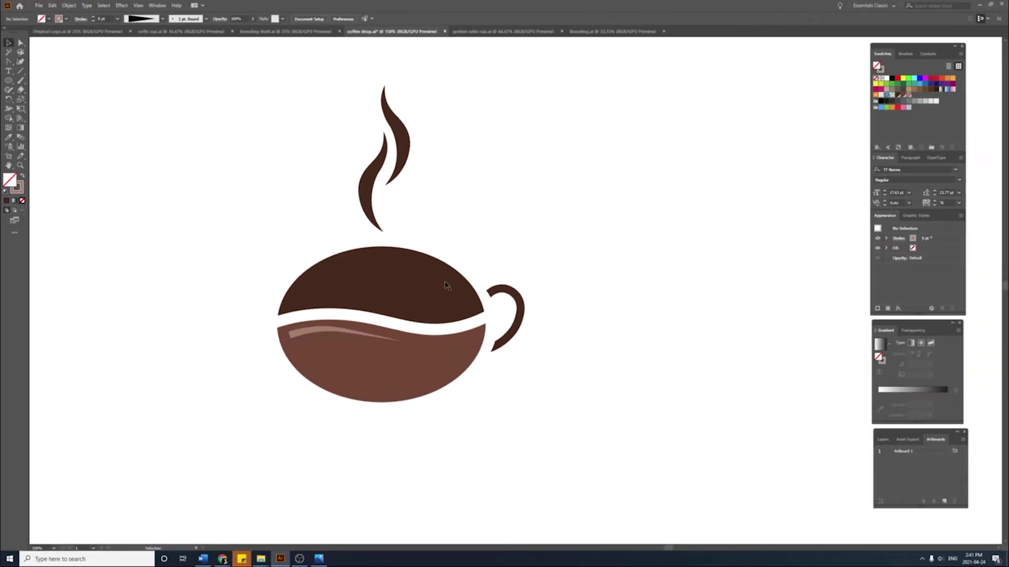
Place a duplicate of the bean's dark upper half on the empty canvas beside the cup.
left_click(438, 284)
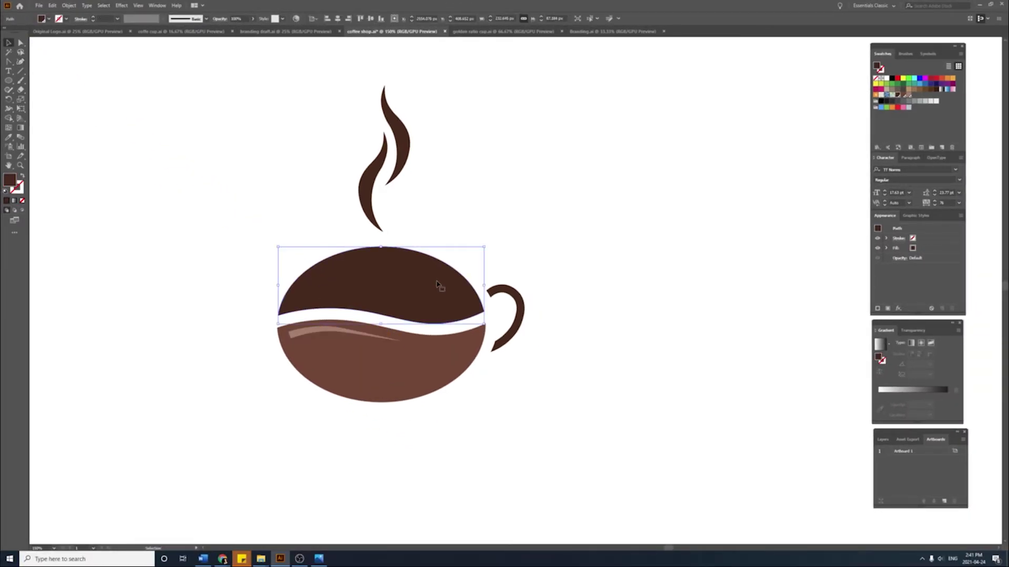
left_click_drag(432, 285, 750, 287)
left_click(345, 299)
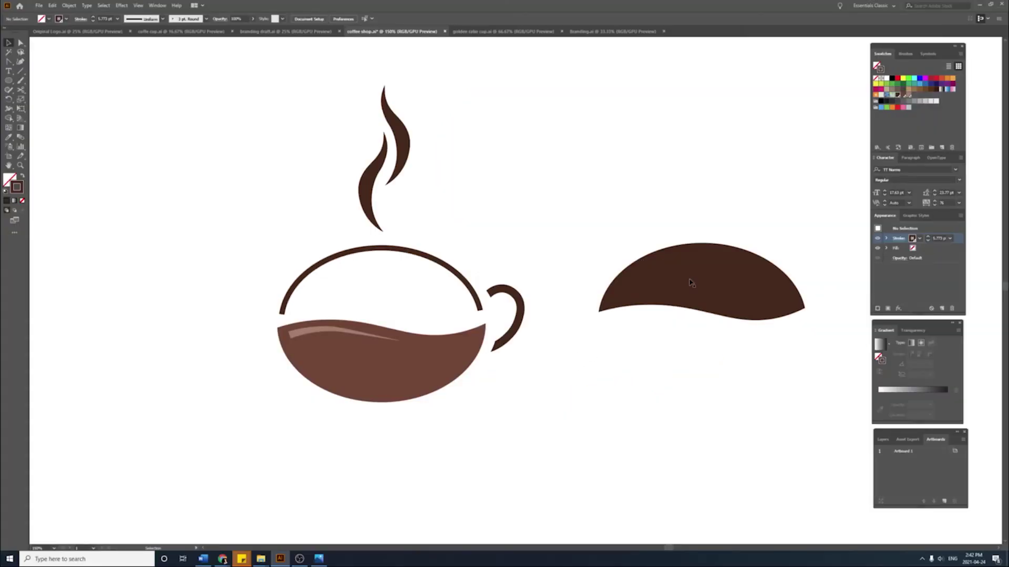
Fit the dark upper-half copy inside the rim arc, scaled to about 208 px wide and nudged slightly upward.
left_click_drag(963, 312, 454, 337)
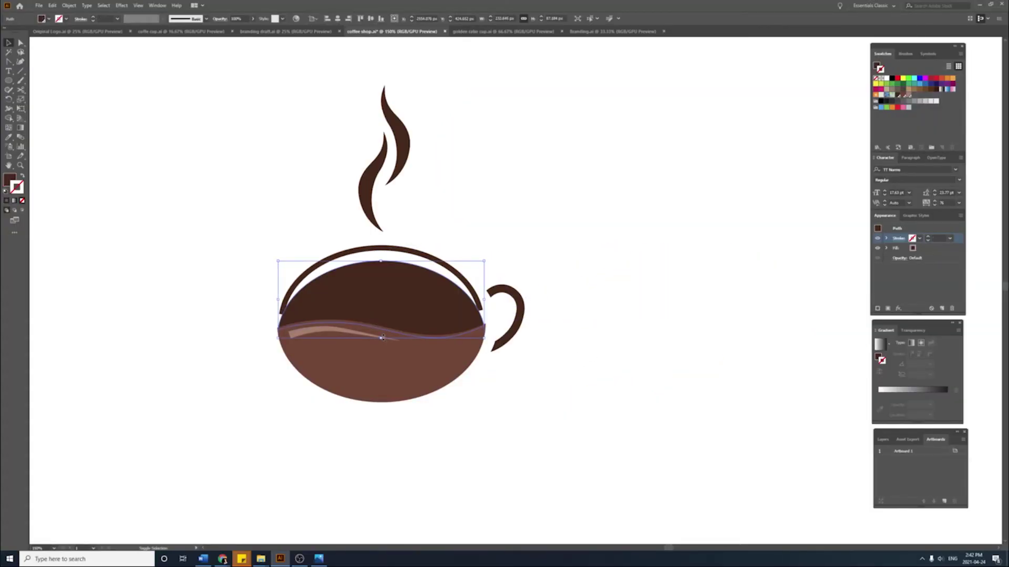
left_click_drag(383, 337, 400, 294)
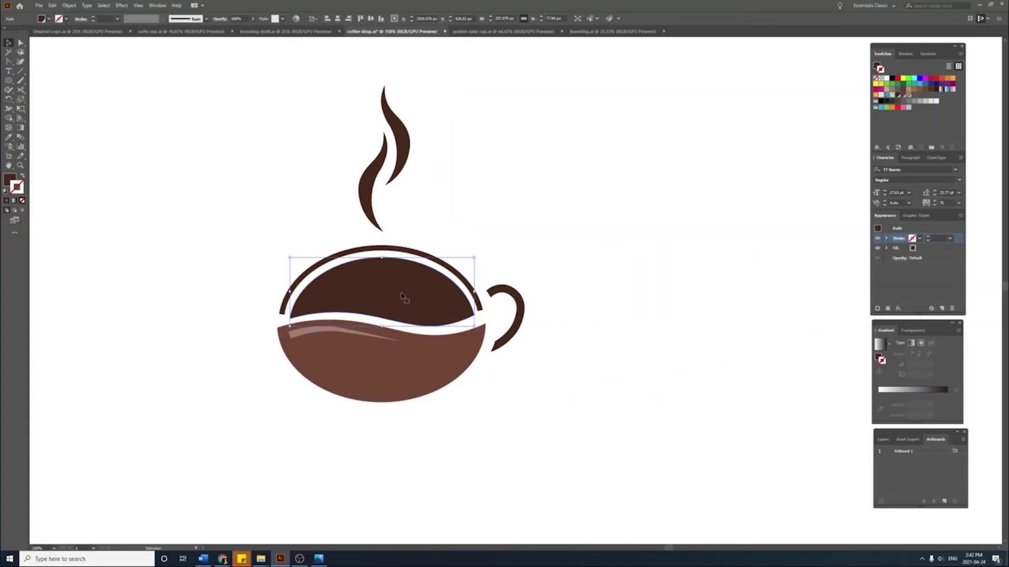
key("Up")
key("Up")
Try to enlarge the rim arc and the bean's lower half slightly so their outer edges line up.
left_click(450, 354)
left_click(310, 272)
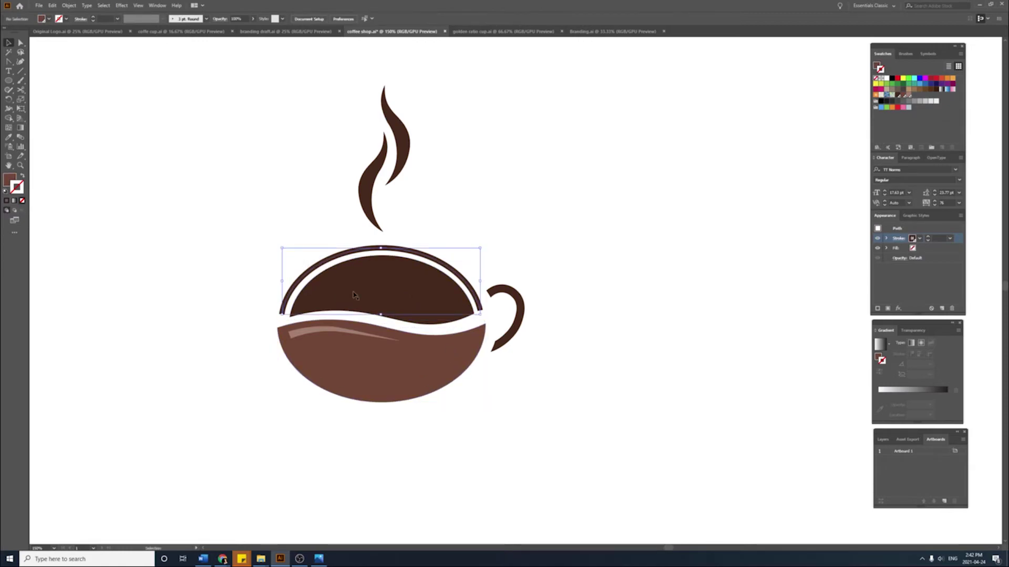
left_click_drag(381, 314, 383, 318)
key("ctrl+z")
left_click(388, 314)
left_click(420, 347)
left_click(384, 294)
left_click(382, 250, "shift")
left_click_drag(381, 249, 381, 244)
left_click(343, 313)
left_click(299, 559)
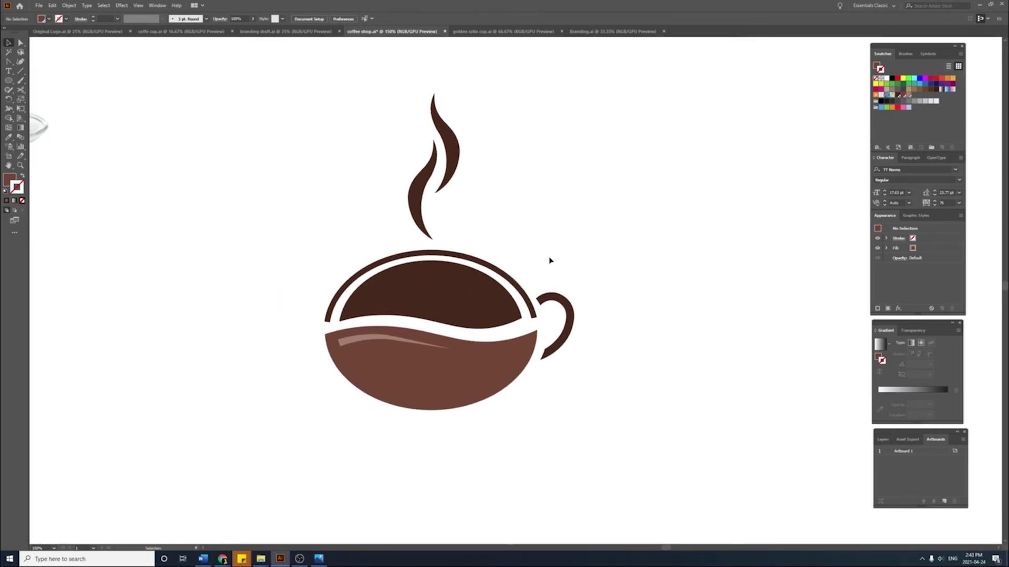
Undo the last size adjustments to the rim arc and the bean's lower half.
key("ctrl+z")
key("ctrl+z")
key("ctrl+z")
key("ctrl+z")
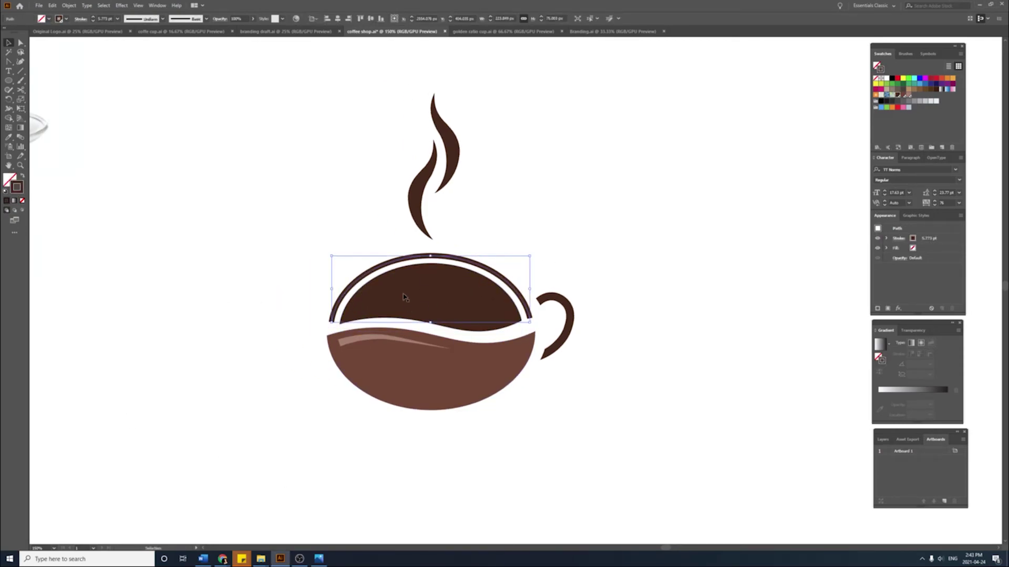
key("alt+Tab")
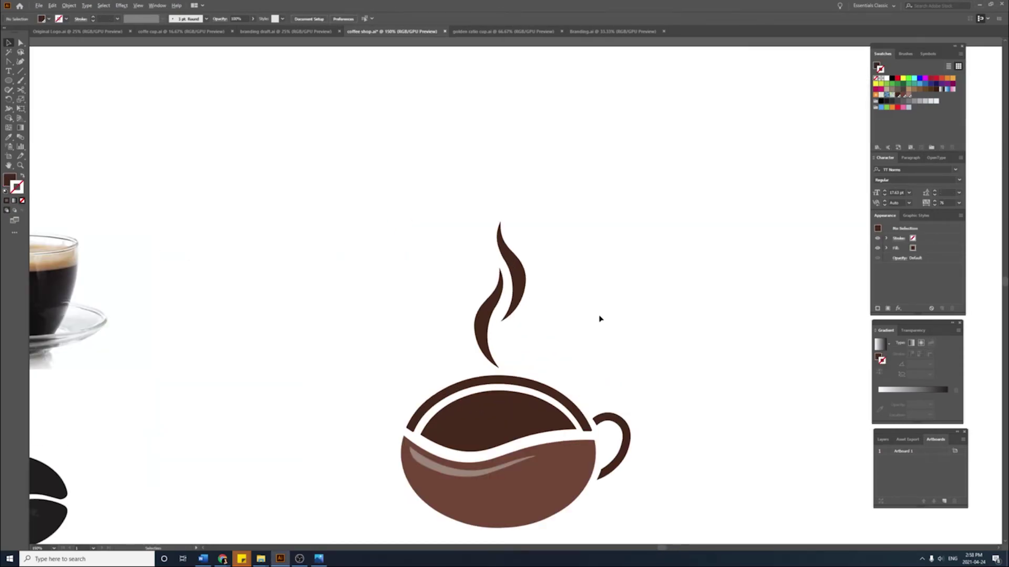
Enlarge the script text "Coffee Cup" and place it directly beneath the cup.
key("ctrl+minus")
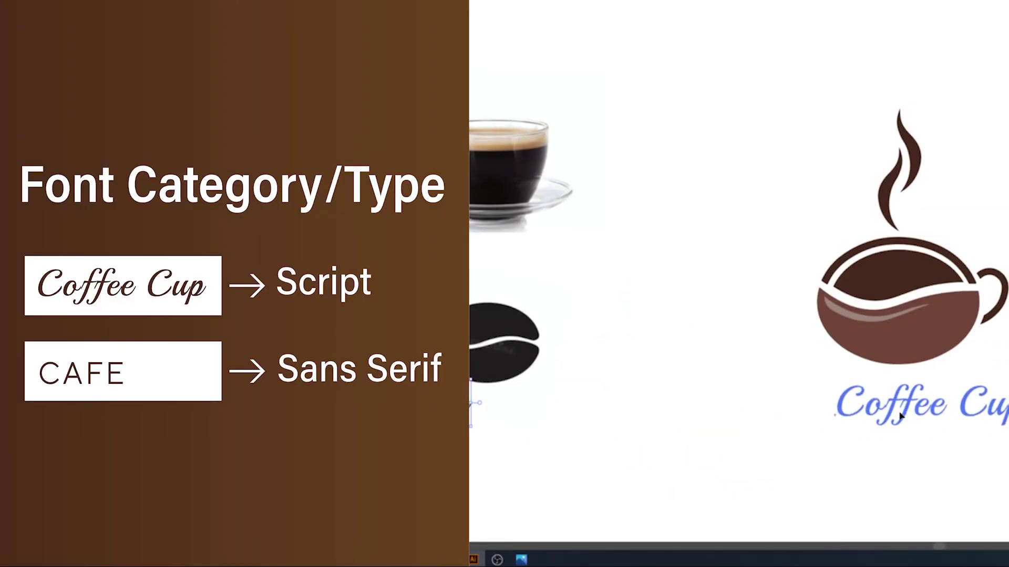
left_click(839, 416)
left_click_drag(958, 405, 998, 405)
left_click_drag(948, 364, 736, 369)
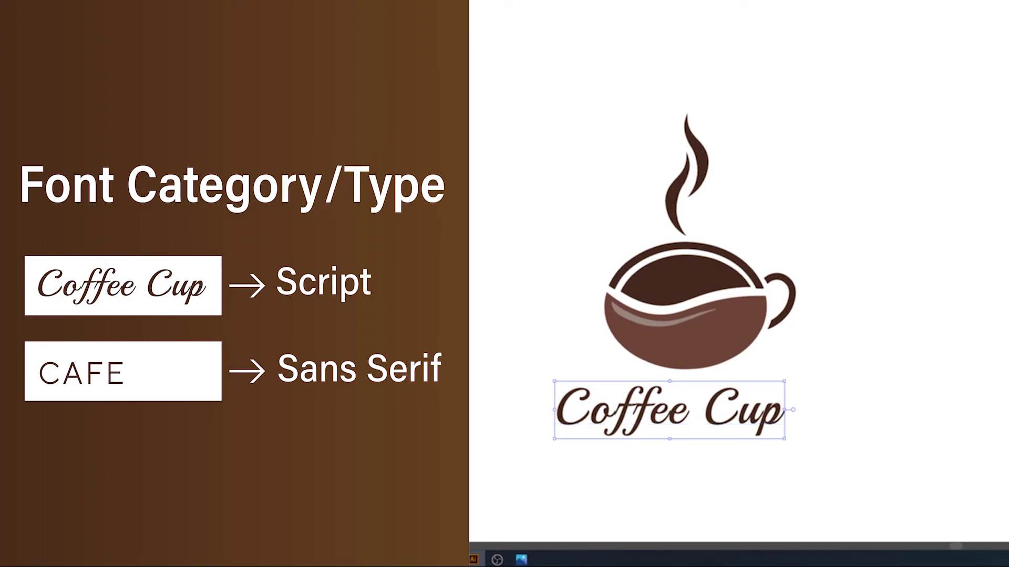
key("ctrl+shift+a")
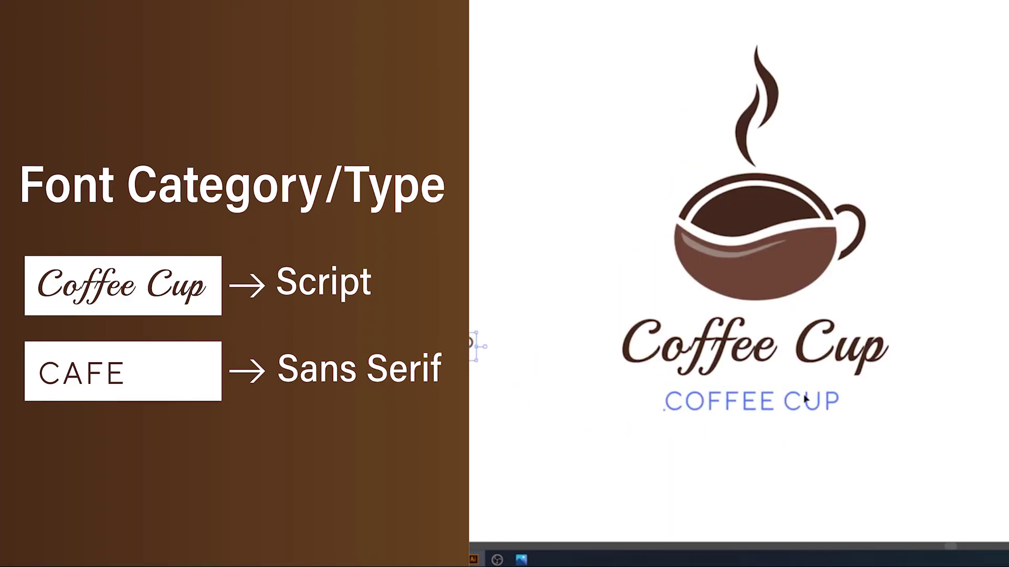
Place the sans serif "COFFEE CUP" text below the script wordmark and replace its wording with "CAFE".
left_click(799, 401)
left_click_drag(799, 401, 743, 408)
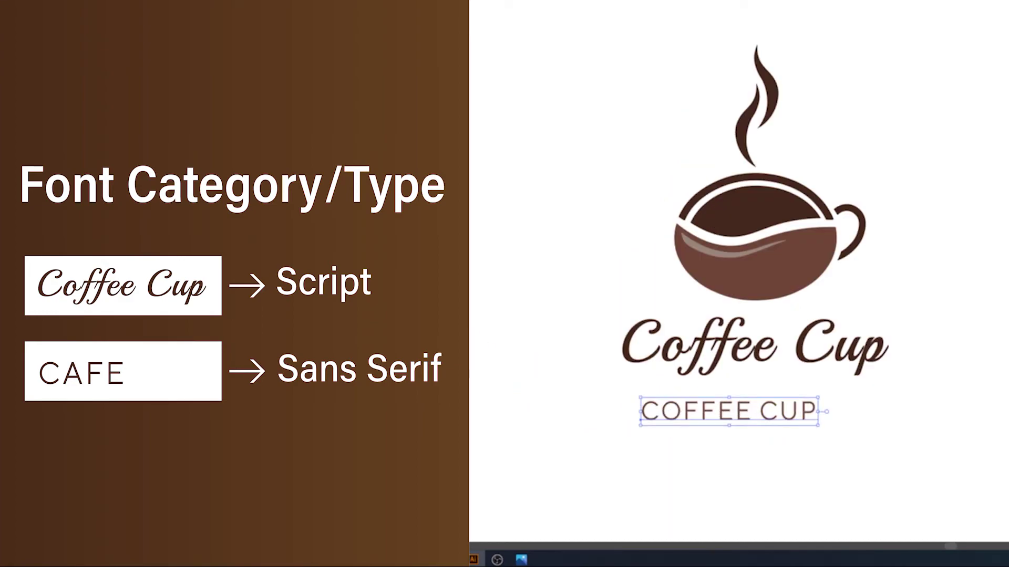
left_click(760, 386)
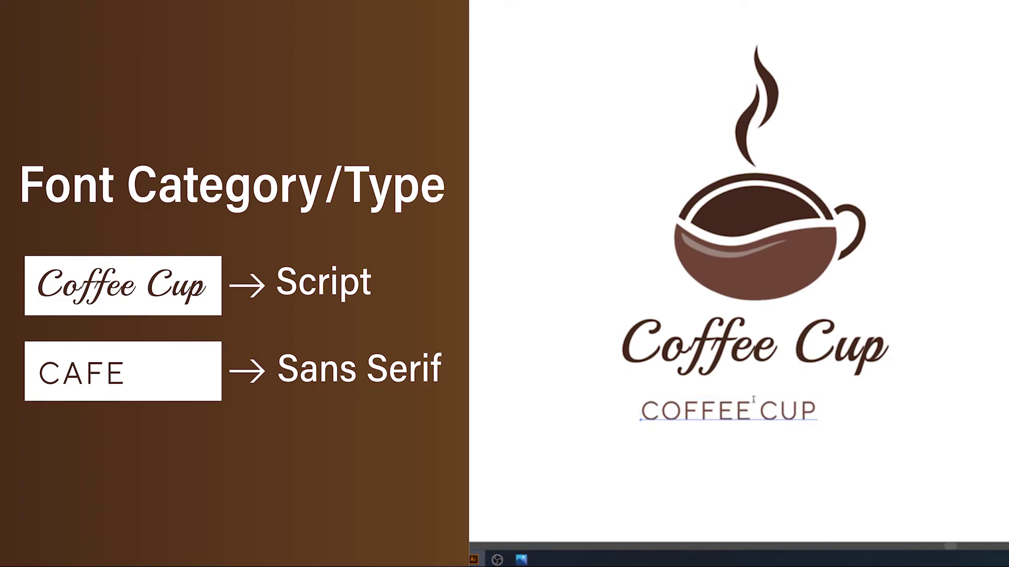
triple_click(755, 408)
type("CA")
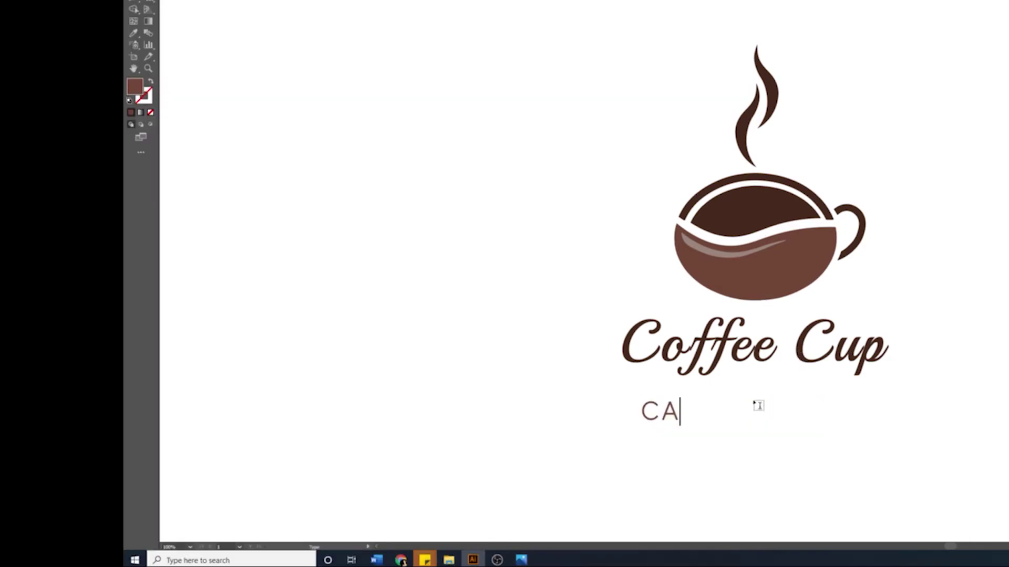
type("F")
type("E")
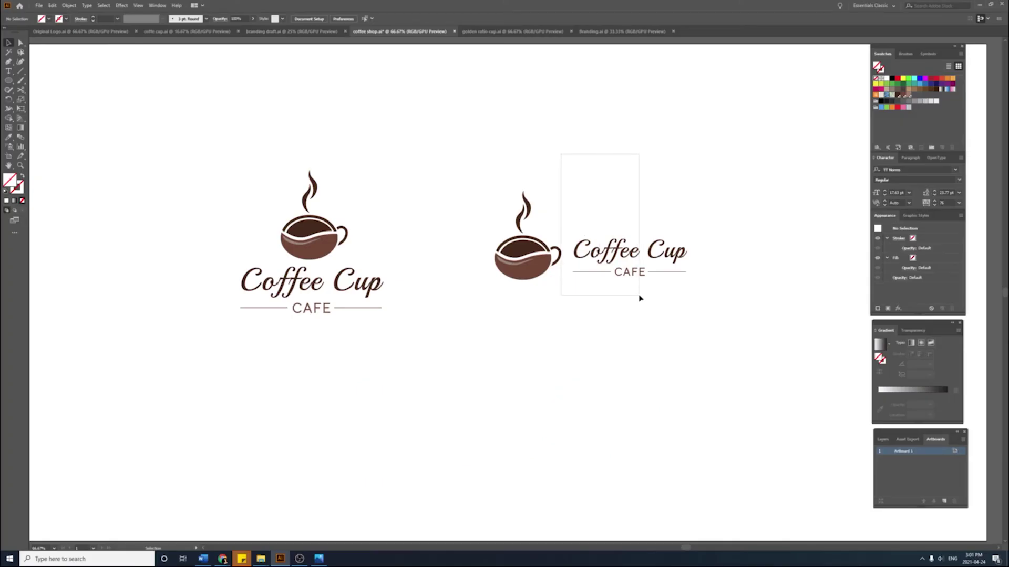
Adjust the cup and wordmark positions in the horizontal logo version, keeping the cup beside the text.
left_click_drag(639, 296, 639, 296)
left_click_drag(529, 241, 522, 249)
left_click_drag(680, 242, 685, 242)
left_click(592, 232)
left_click_drag(592, 232, 462, 247)
right_click(395, 267)
left_click(376, 278)
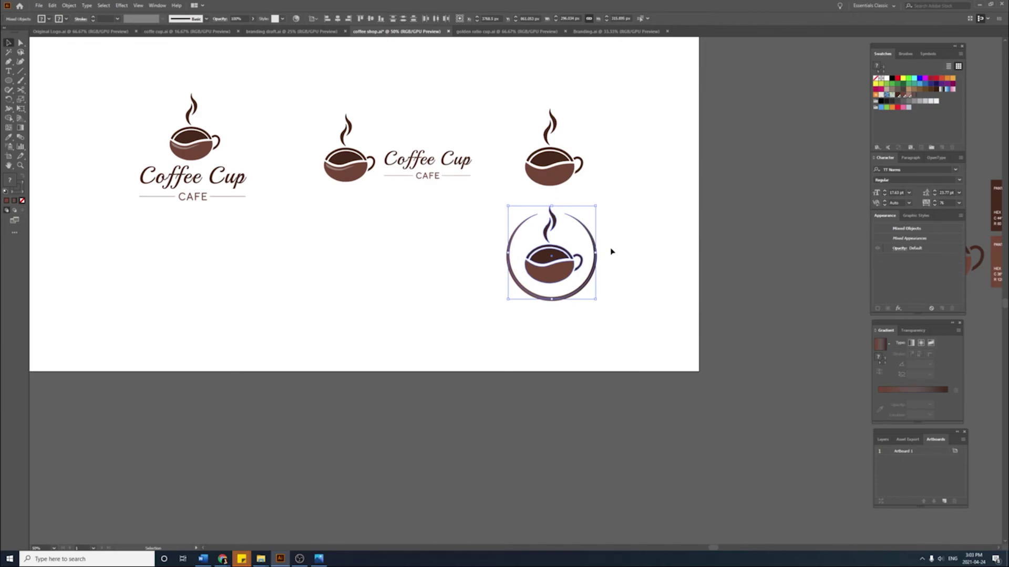
Add a standalone cup icon beside the horizontal version and position it together with the circular cup version.
left_click_drag(552, 262, 571, 149)
left_click(563, 174)
left_click_drag(629, 160, 606, 159)
left_click(686, 173)
left_click_drag(609, 215, 547, 152)
left_click_drag(616, 156, 614, 157)
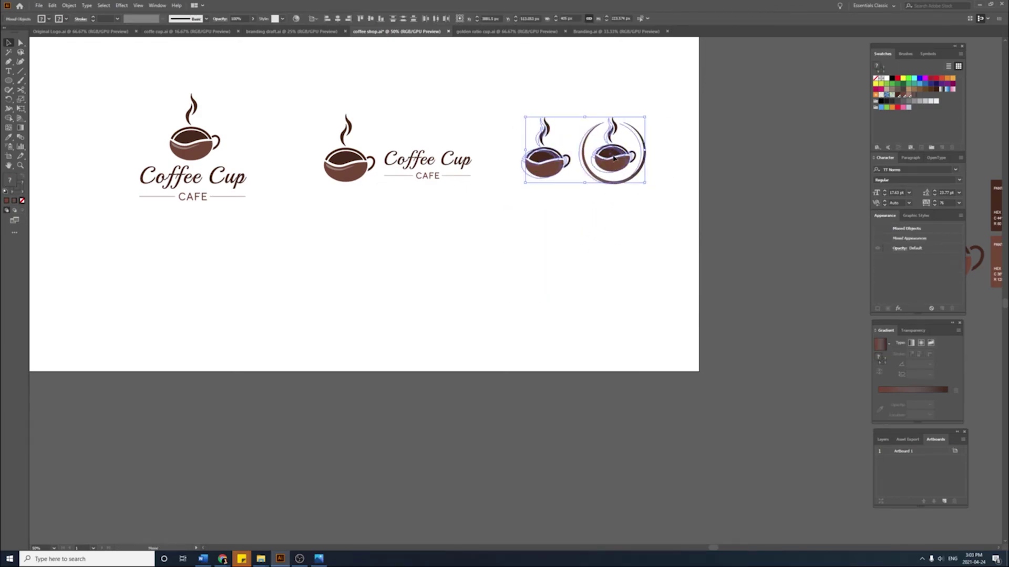